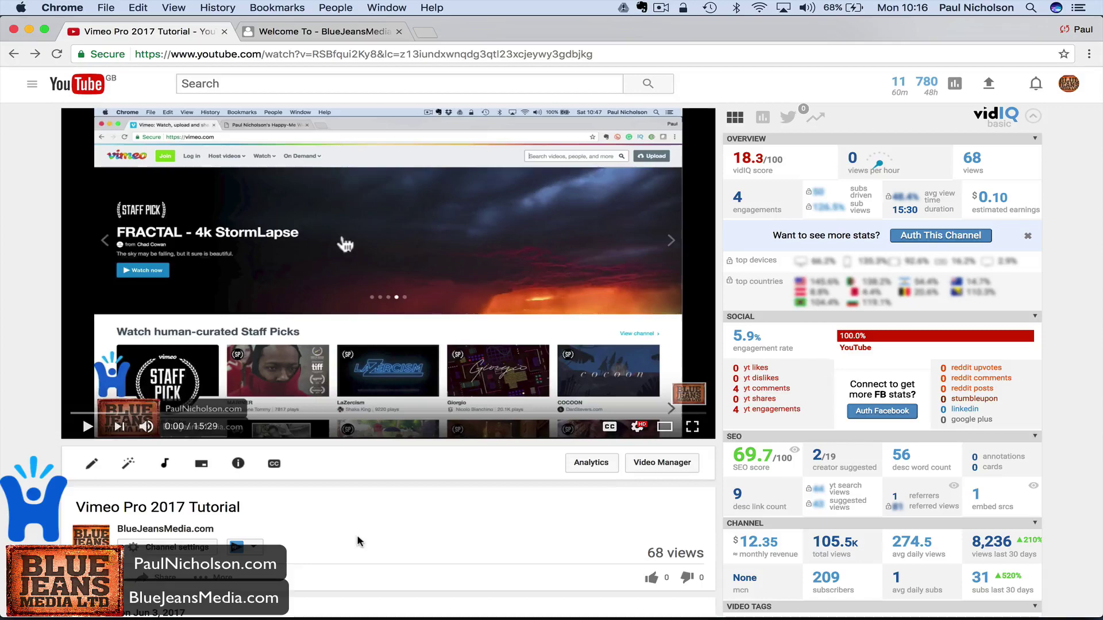
Load vidiq.com in a new Chrome tab by entering 'vidiq' in the address bar
scroll(358, 542, "down", 4)
scroll(359, 542, "down", 5)
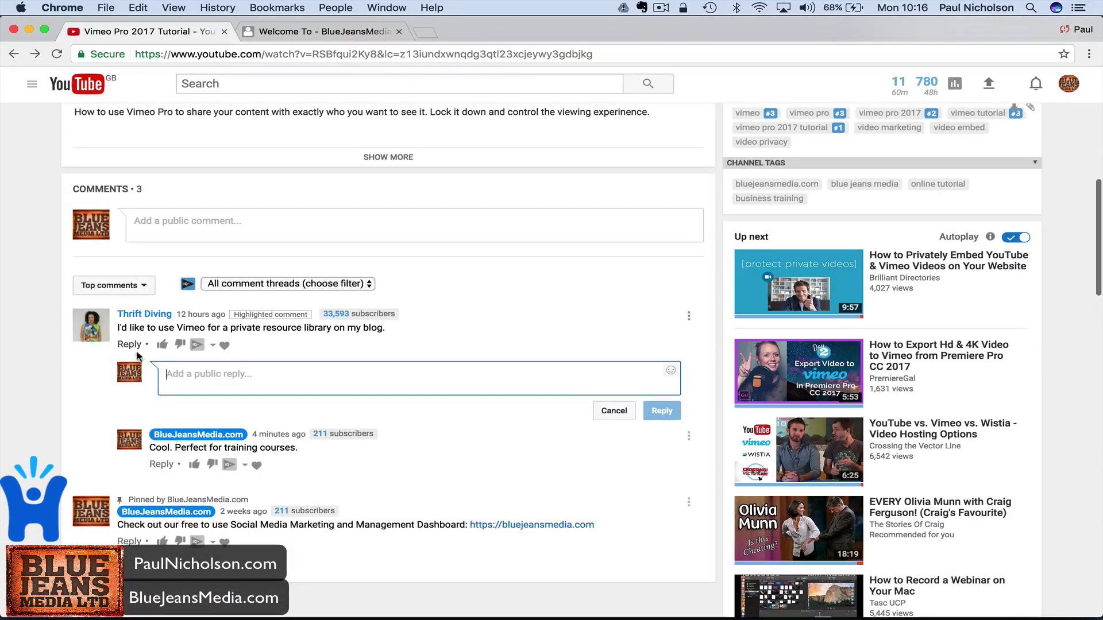
scroll(339, 287, "up", 10)
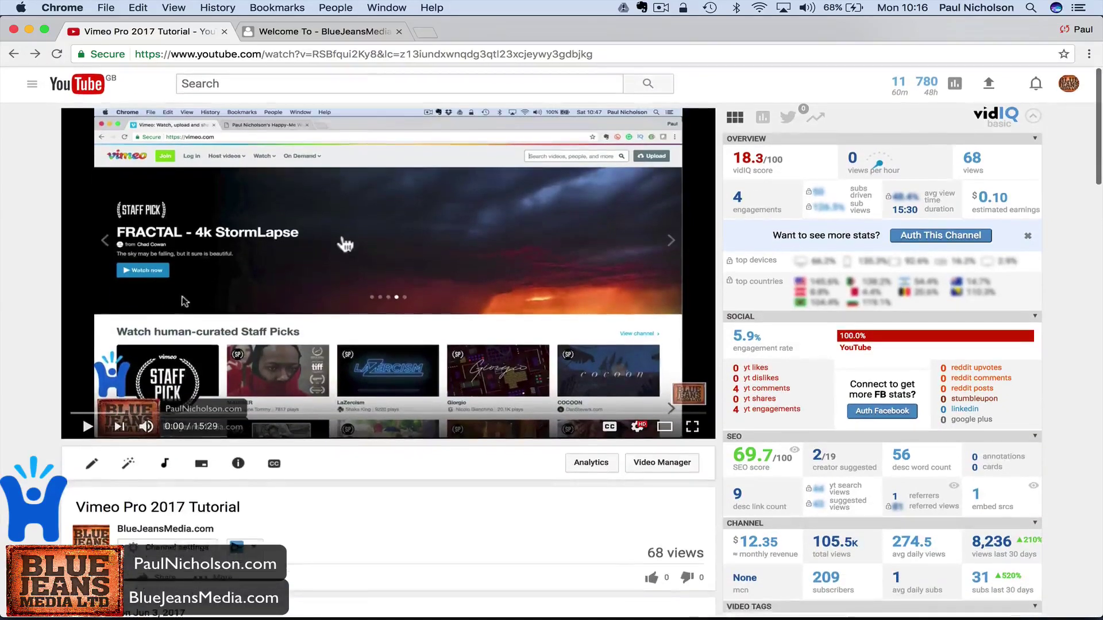
scroll(345, 248, "down", 8)
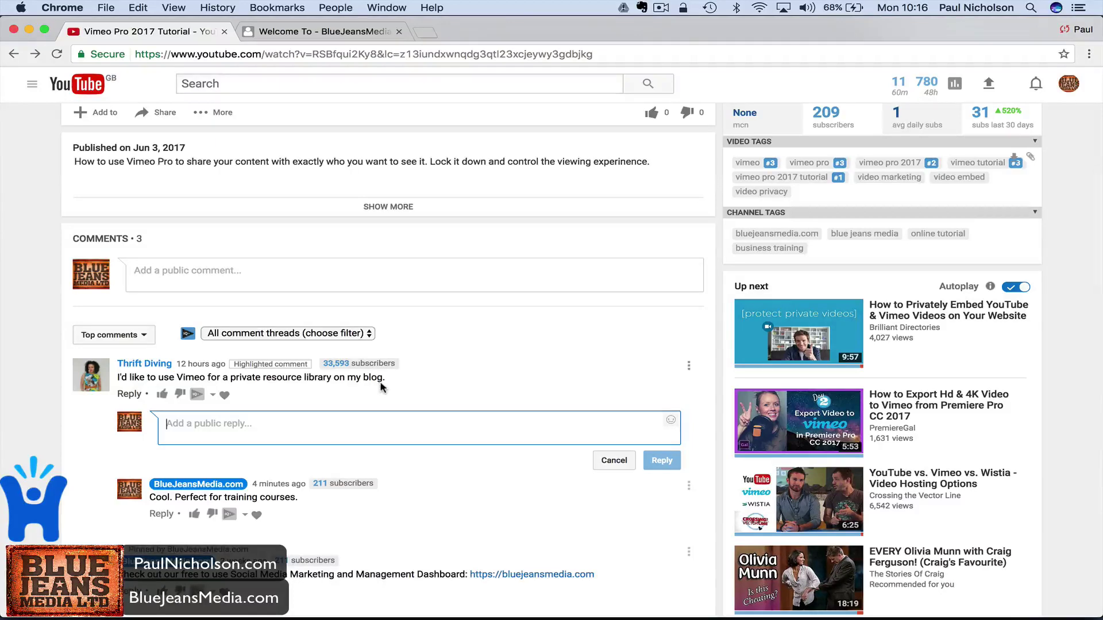
scroll(381, 388, "up", 8)
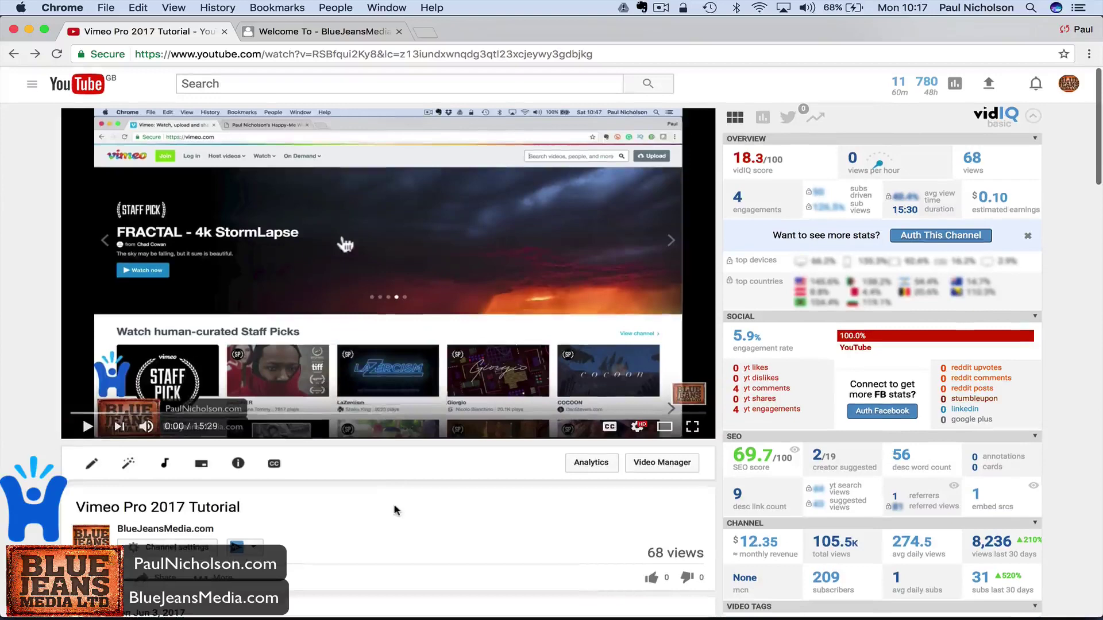
scroll(300, 587, "down", 3)
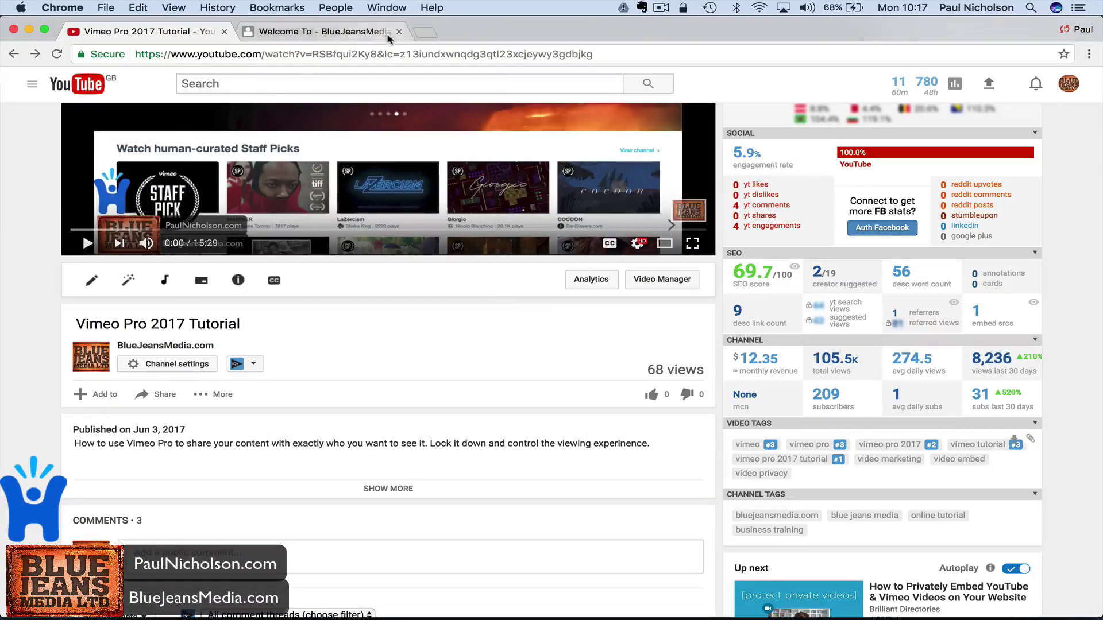
left_click(425, 32)
type("vidiq.c")
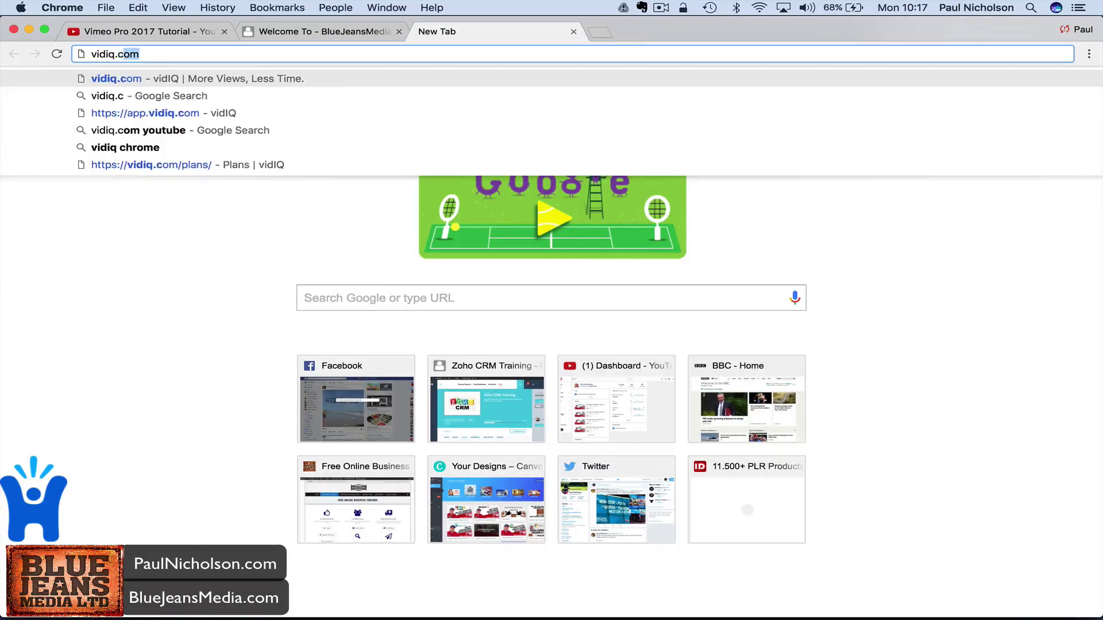
key("Return")
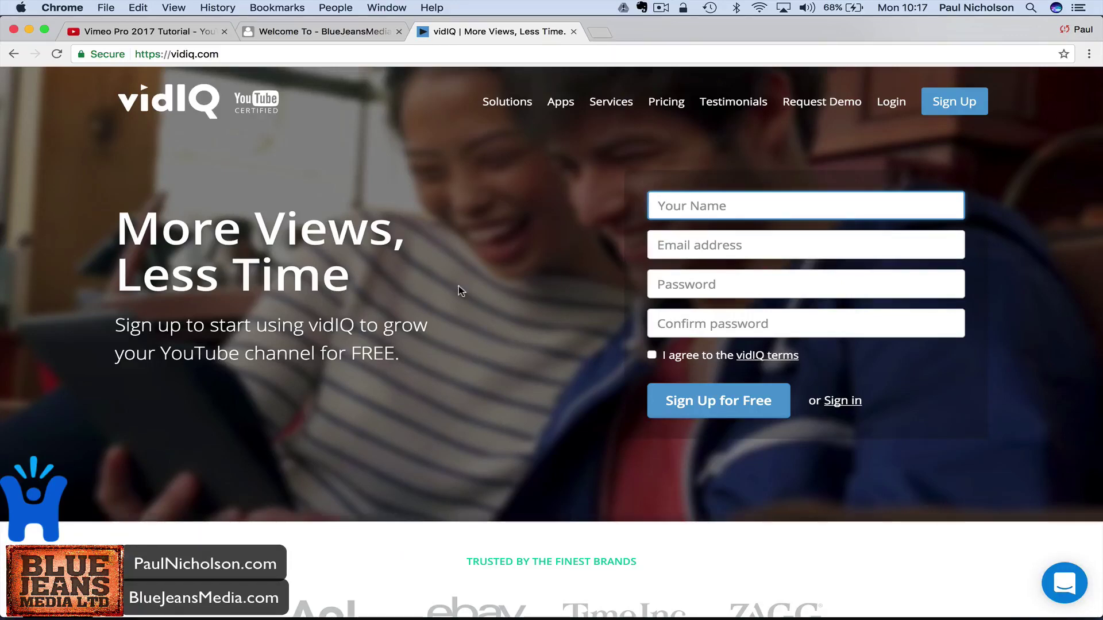
Return to the Vimeo Pro 2017 Tutorial page and briefly check the vidIQ embed options list
left_click(149, 32)
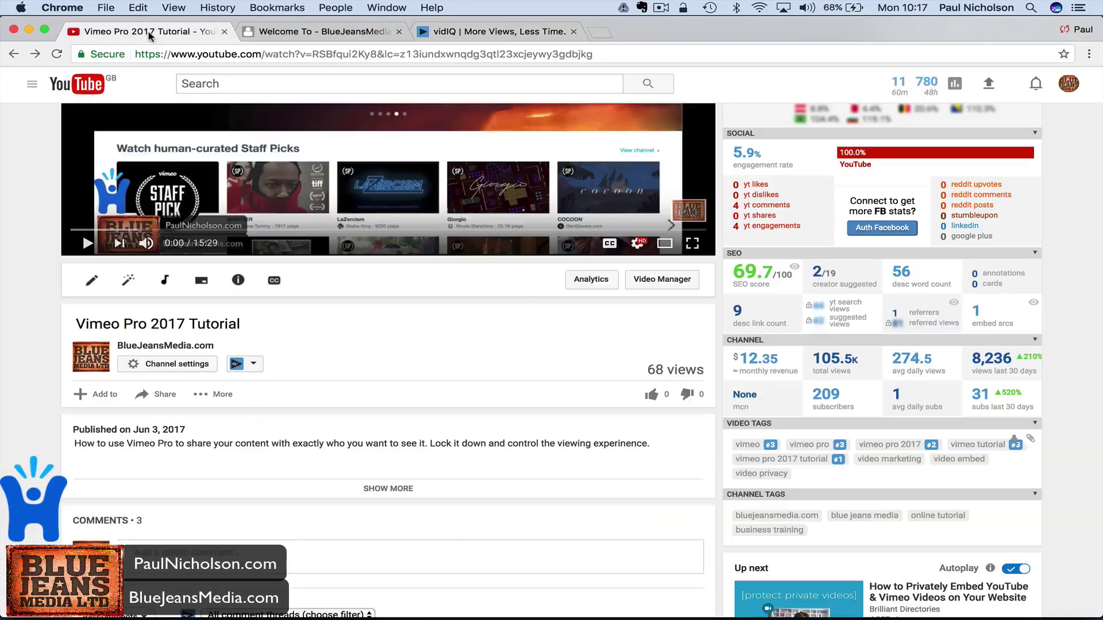
scroll(273, 214, "up", 4)
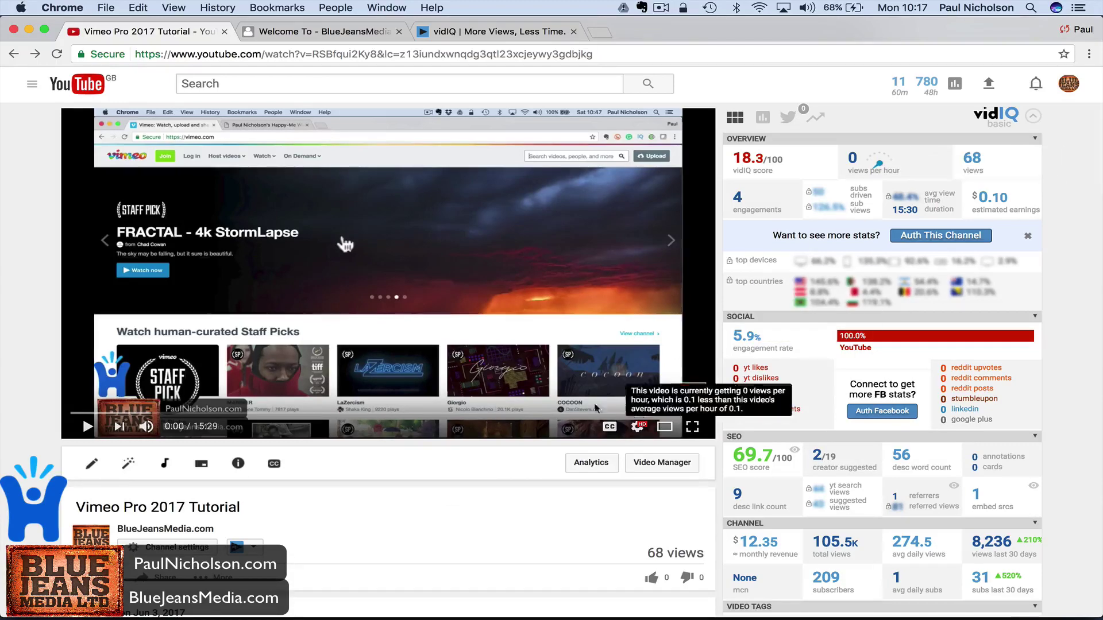
scroll(590, 414, "down", 3)
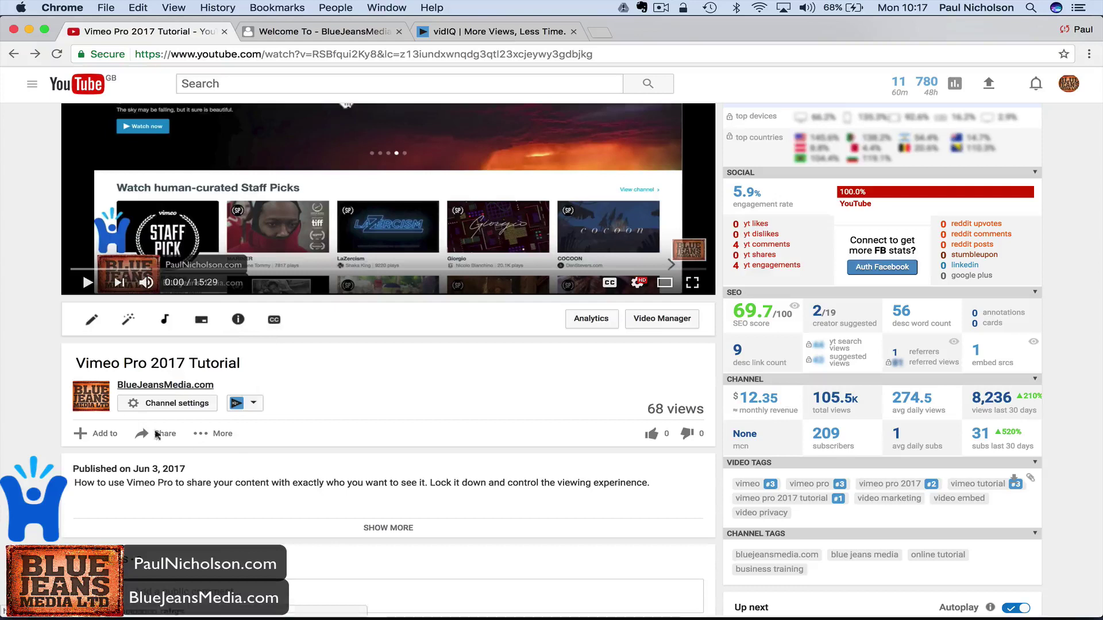
left_click(244, 407)
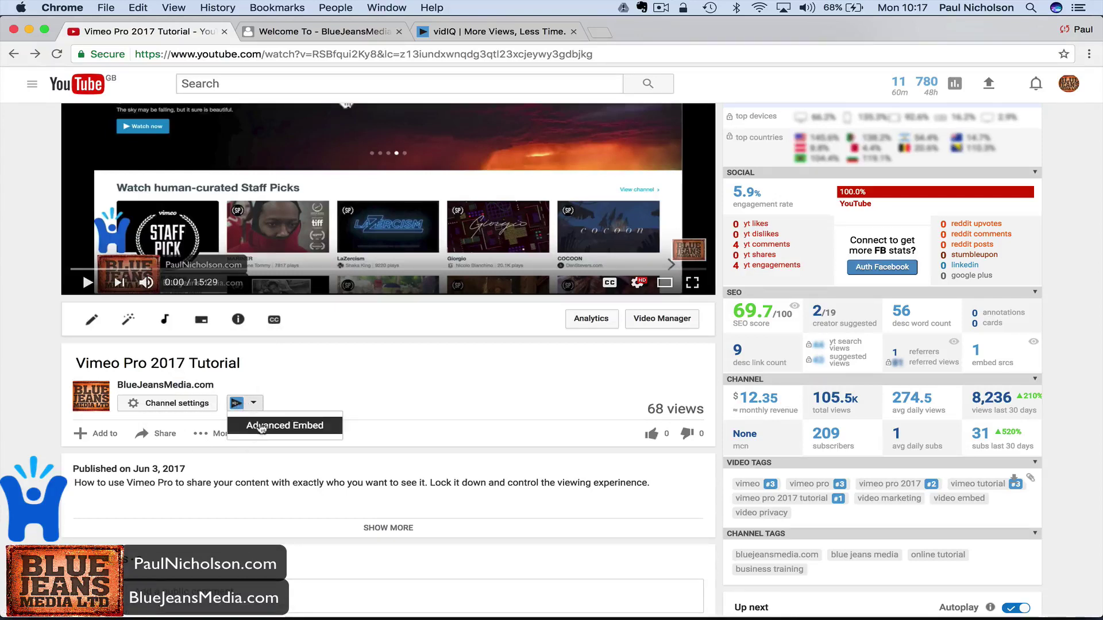
left_click(263, 458)
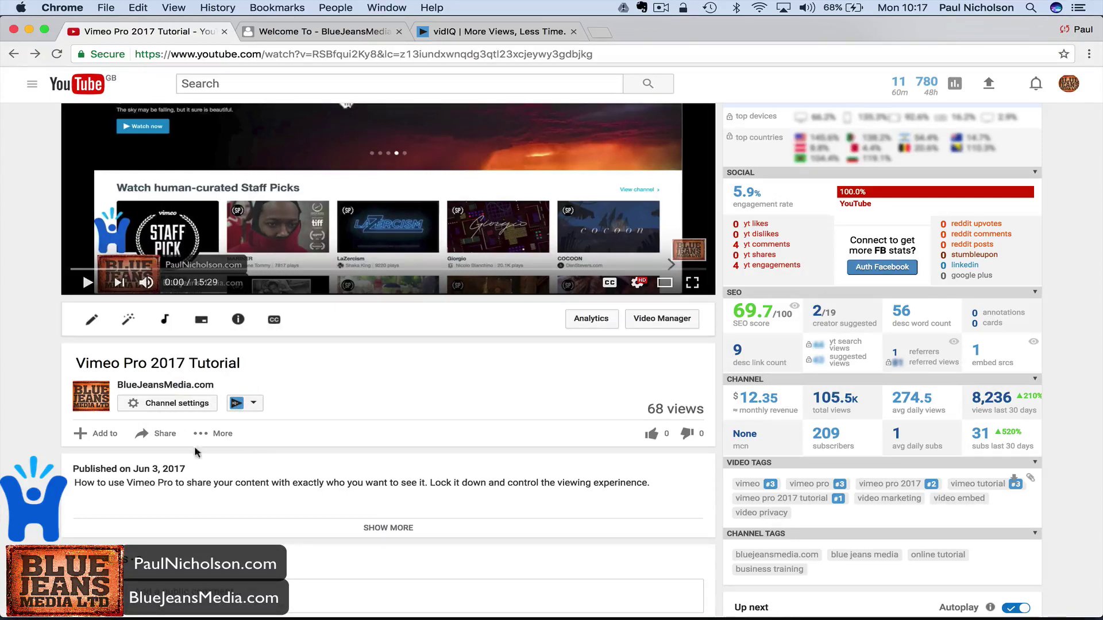
Open the video's Share > Embed panel
scroll(290, 413, "down", 3)
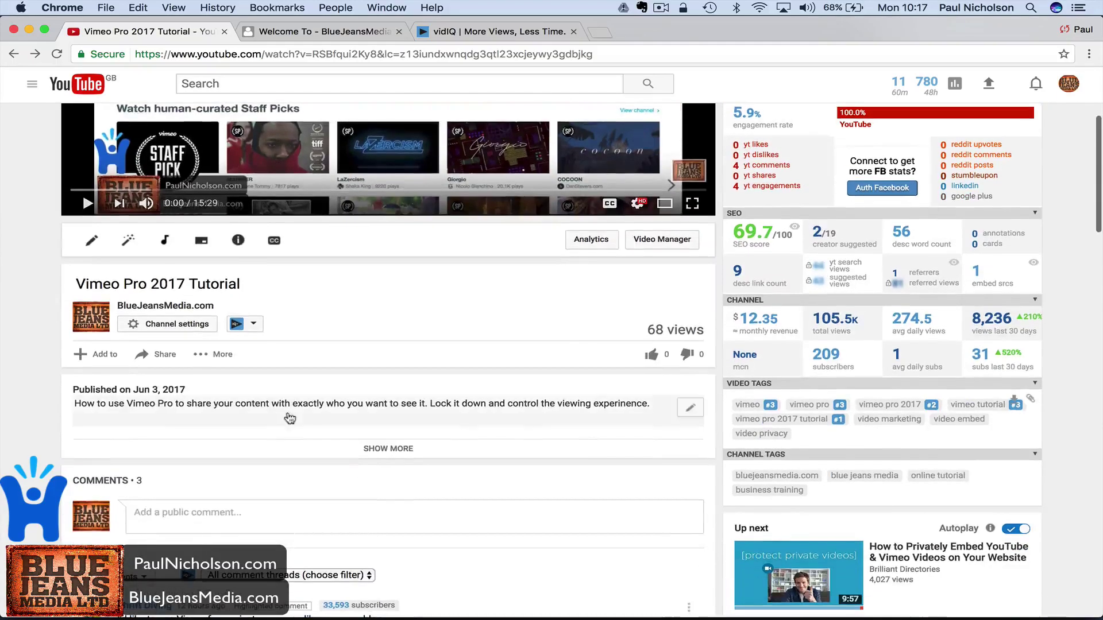
left_click(155, 354)
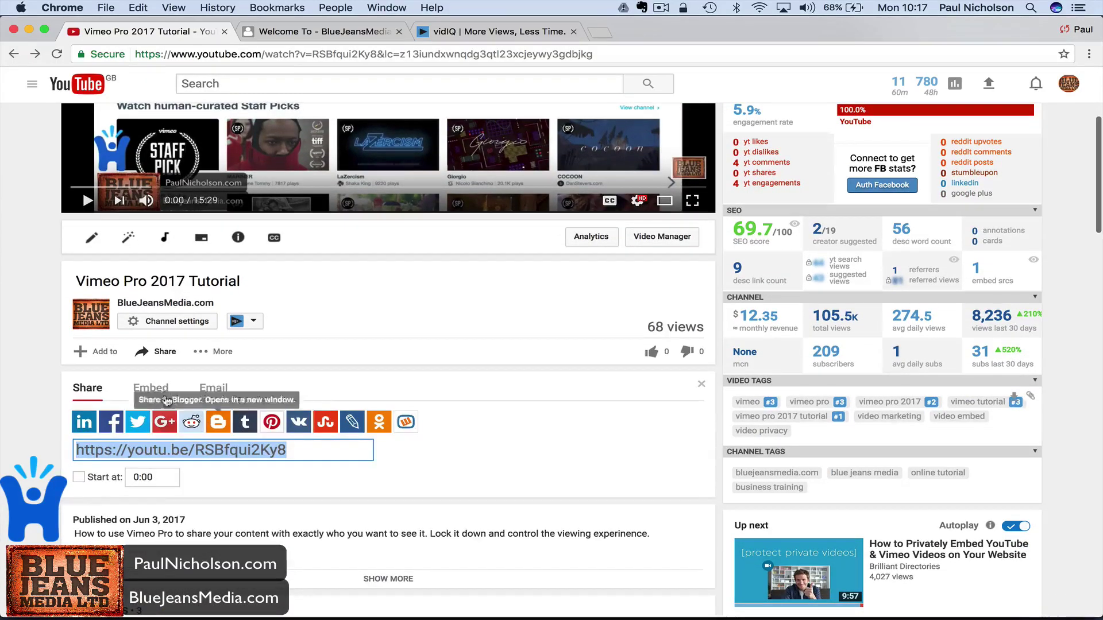
left_click(150, 388)
scroll(344, 396, "down", 3)
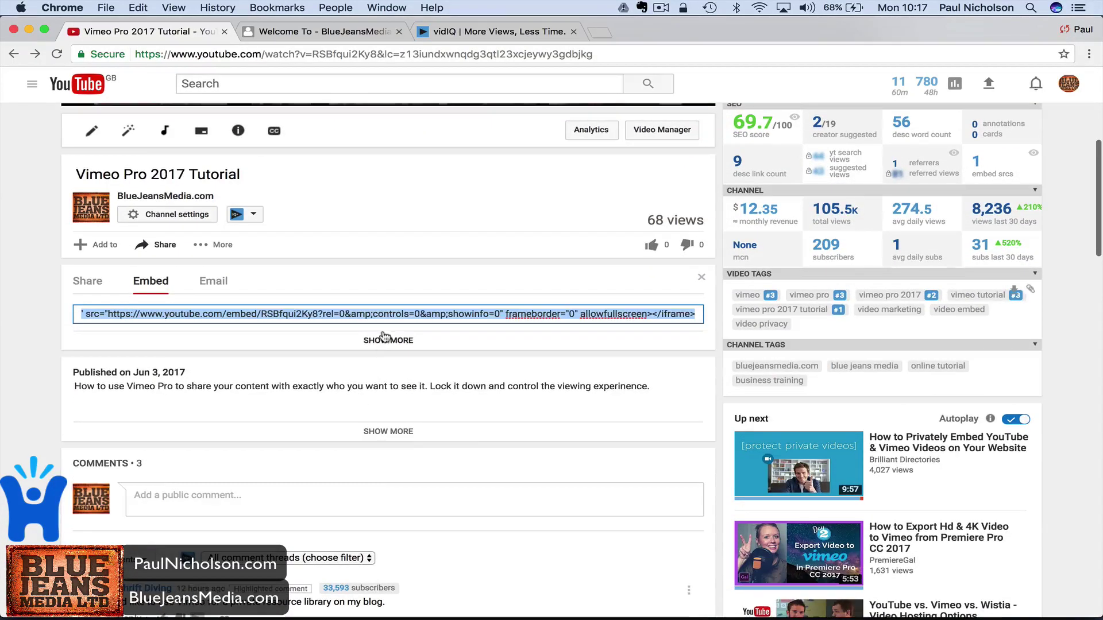
scroll(379, 343, "down", 5)
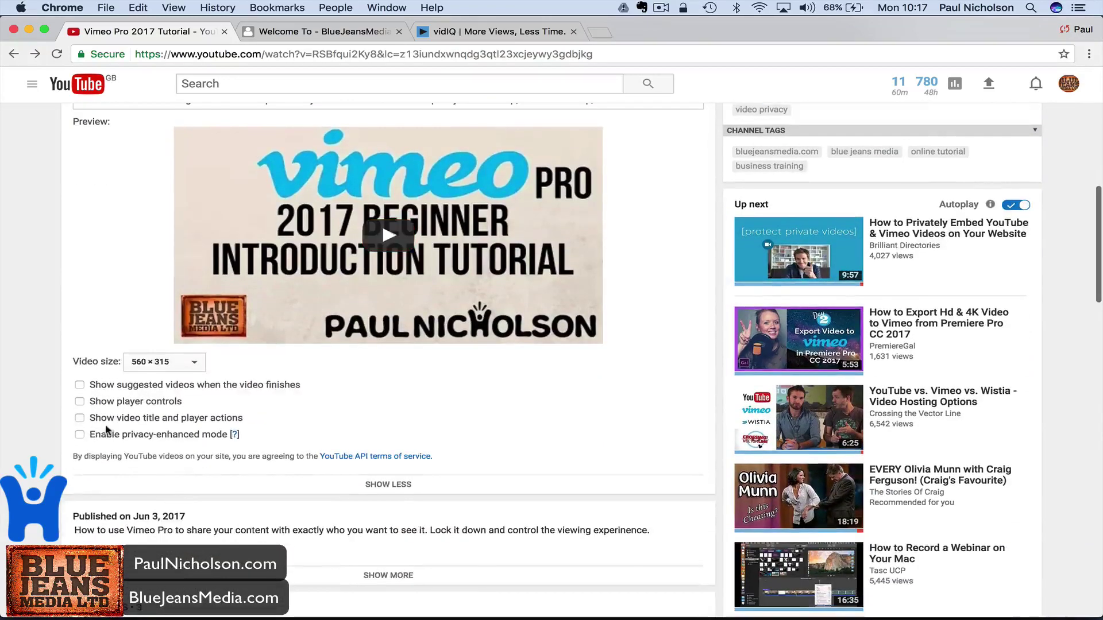
Leave only privacy-enhanced mode on, with suggested videos, player controls and title off
left_click(95, 402)
left_click(97, 417)
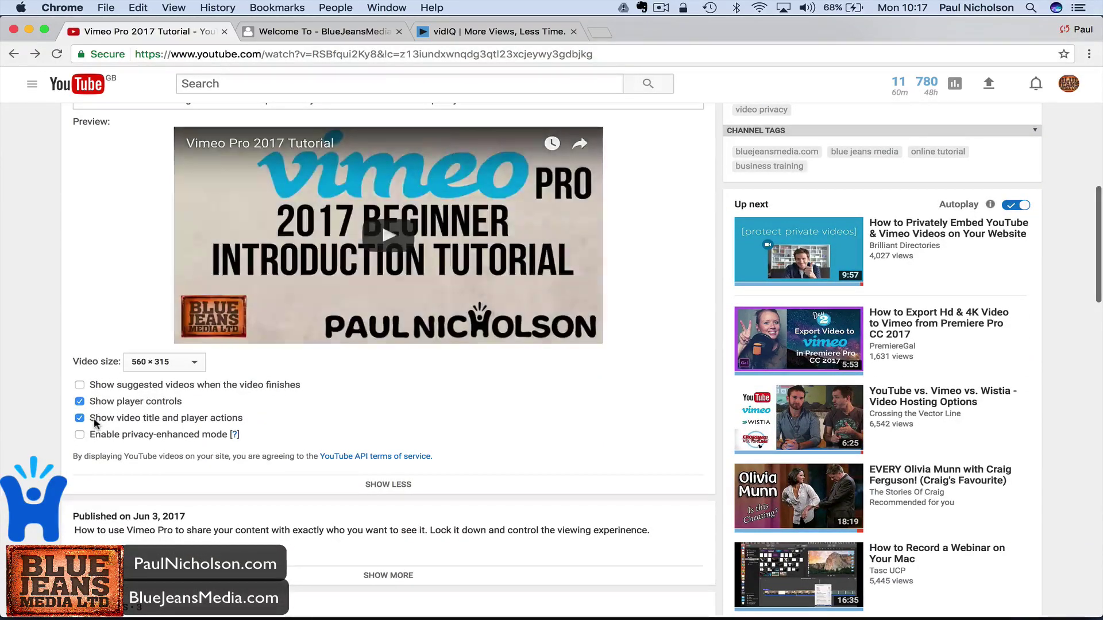
left_click(94, 391)
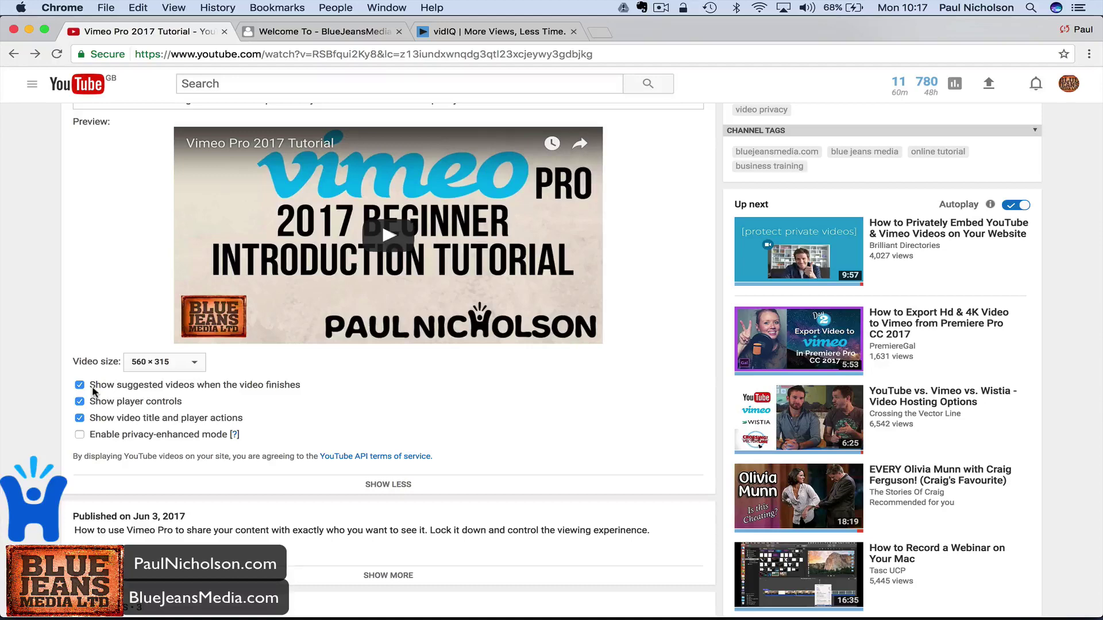
left_click(93, 391)
left_click(92, 402)
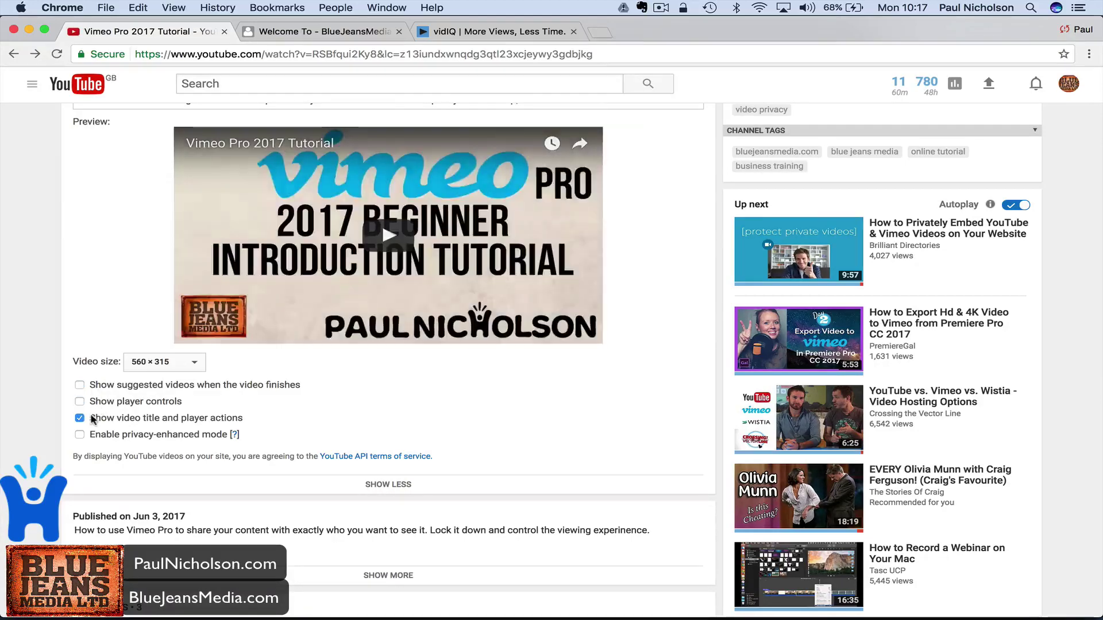
left_click(92, 419)
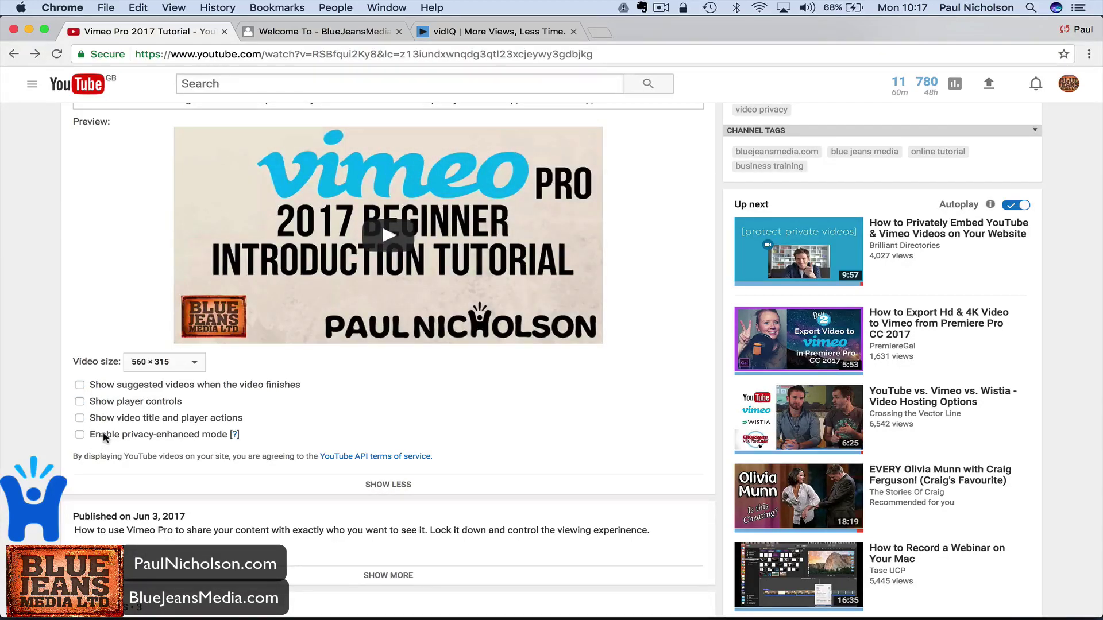
left_click(103, 436)
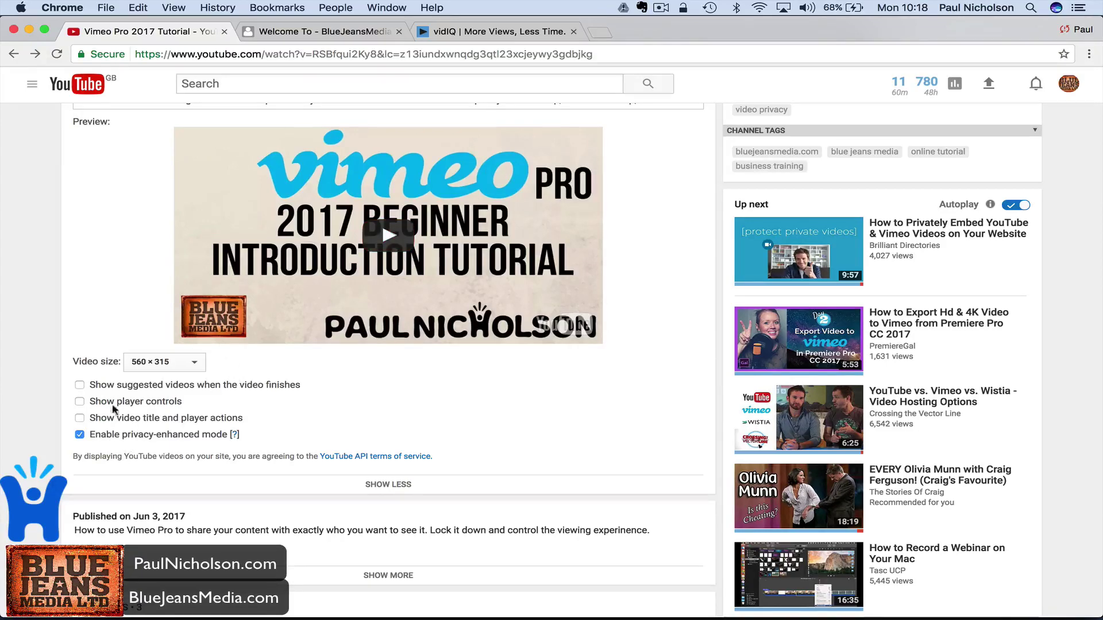
scroll(113, 436, "up", 4)
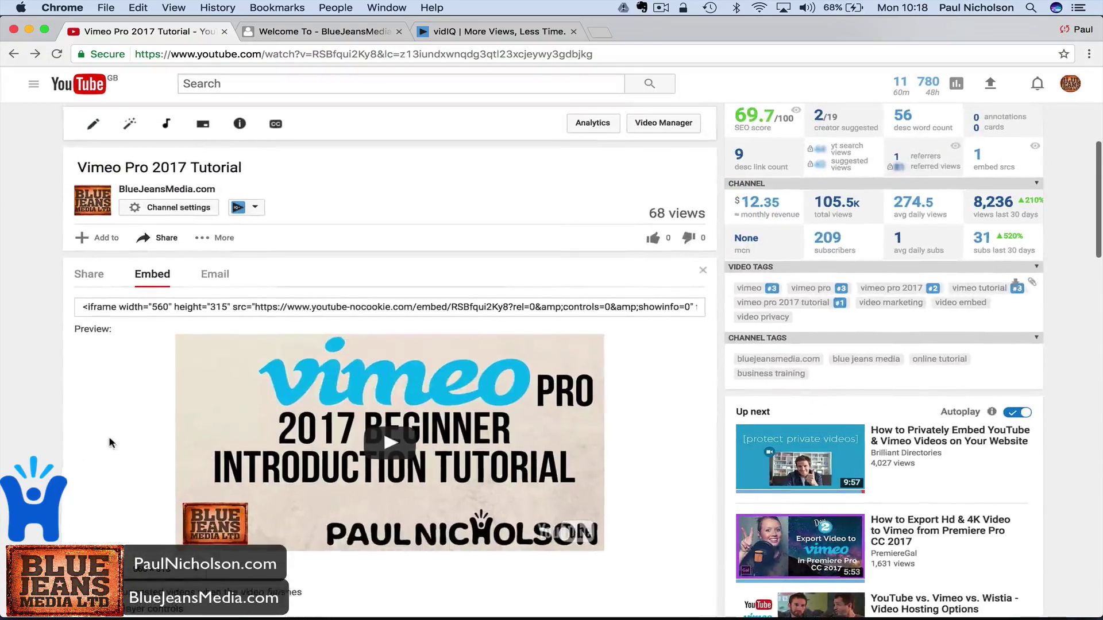
left_click(253, 208)
In vidIQ Advanced Embed, keep the 1920x1080 size, set 1080p quality and leave autoplay off
left_click(260, 233)
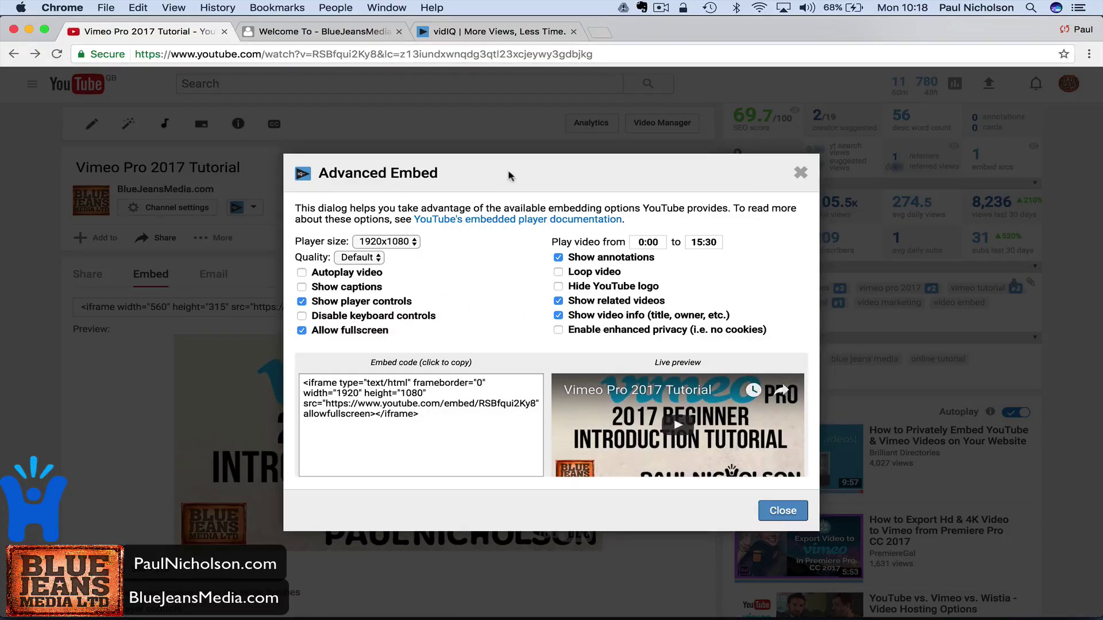
left_click(412, 246)
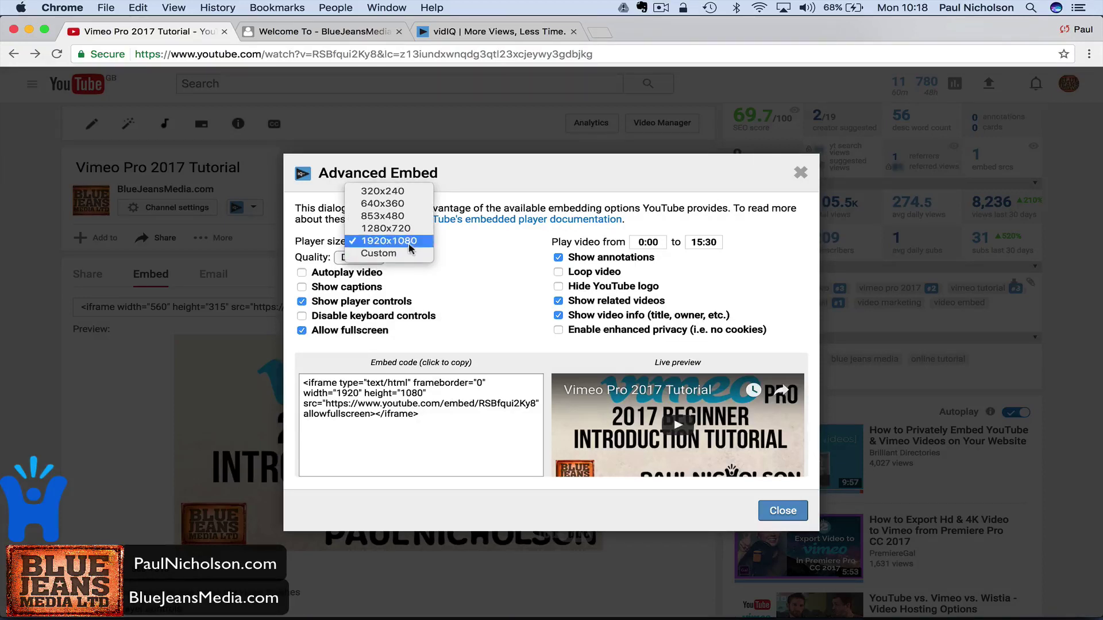
left_click(411, 260)
left_click(382, 260)
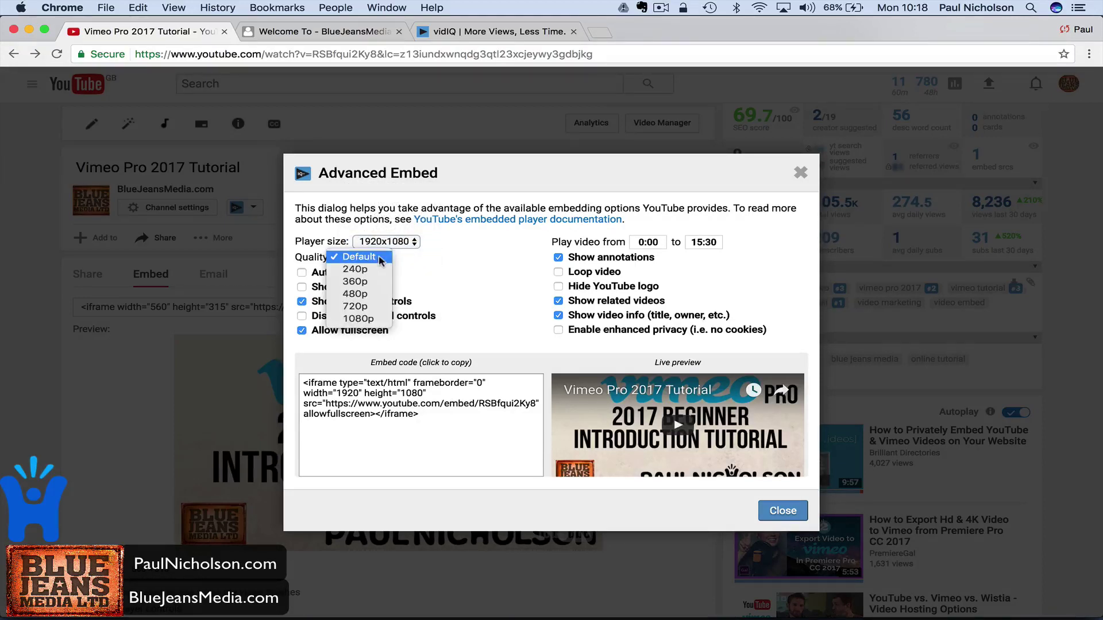
left_click(357, 318)
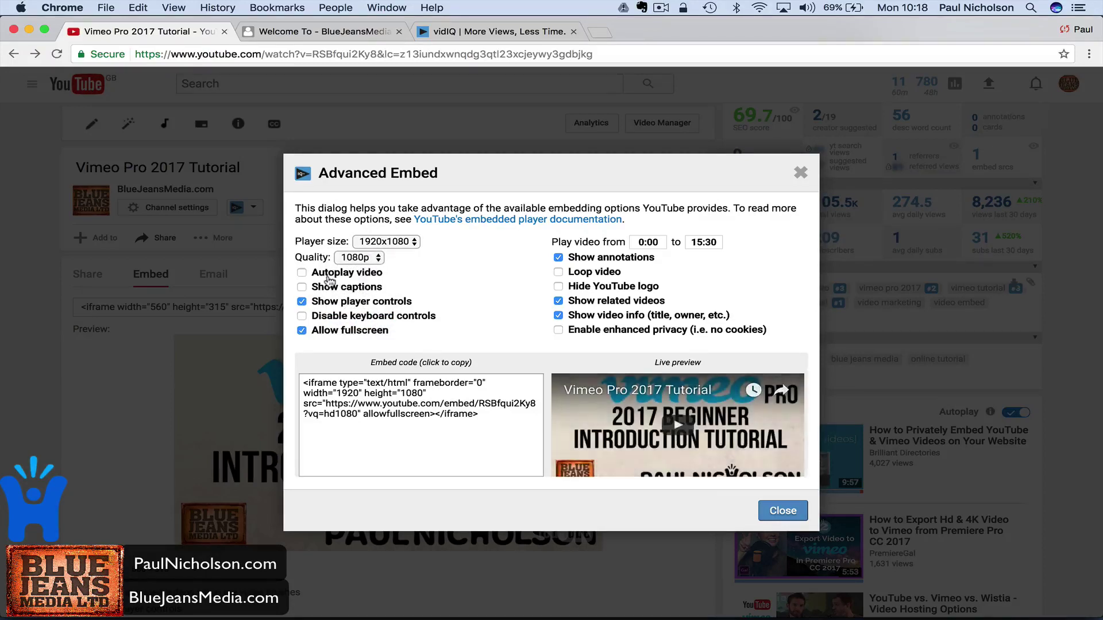
left_click(329, 276)
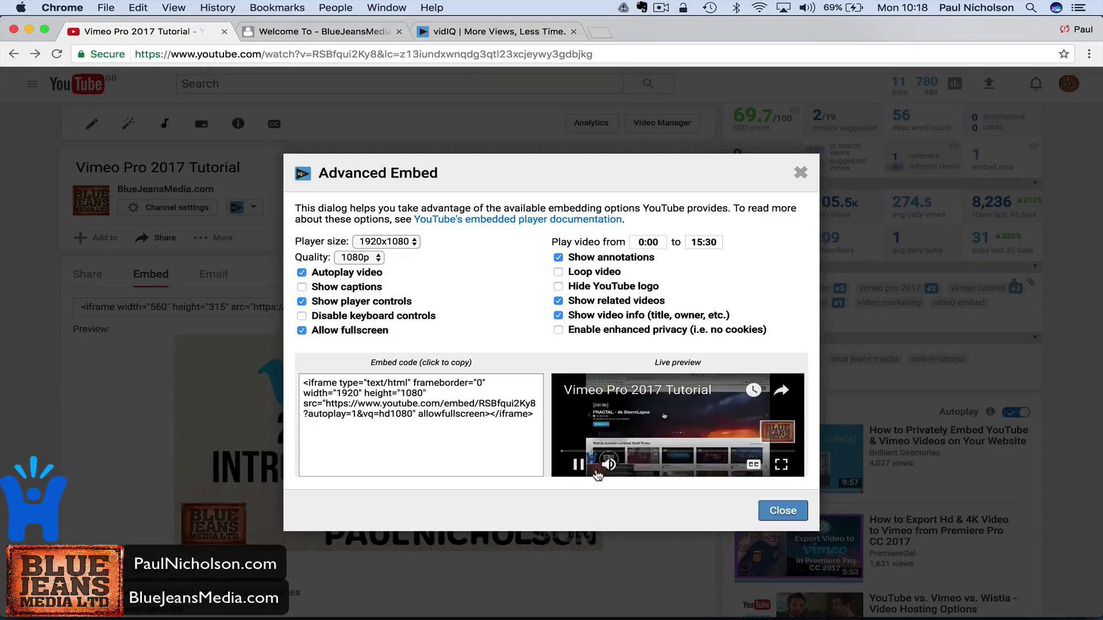
left_click(348, 276)
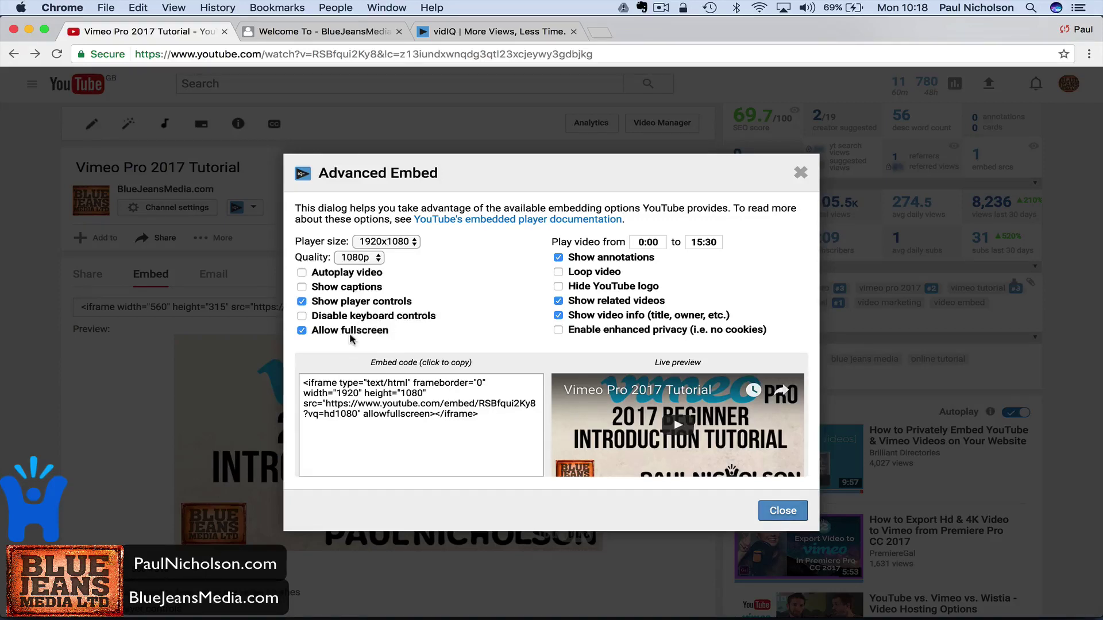
Hide annotations, related videos and video info, enable looping, and copy the embed code
left_click(599, 263)
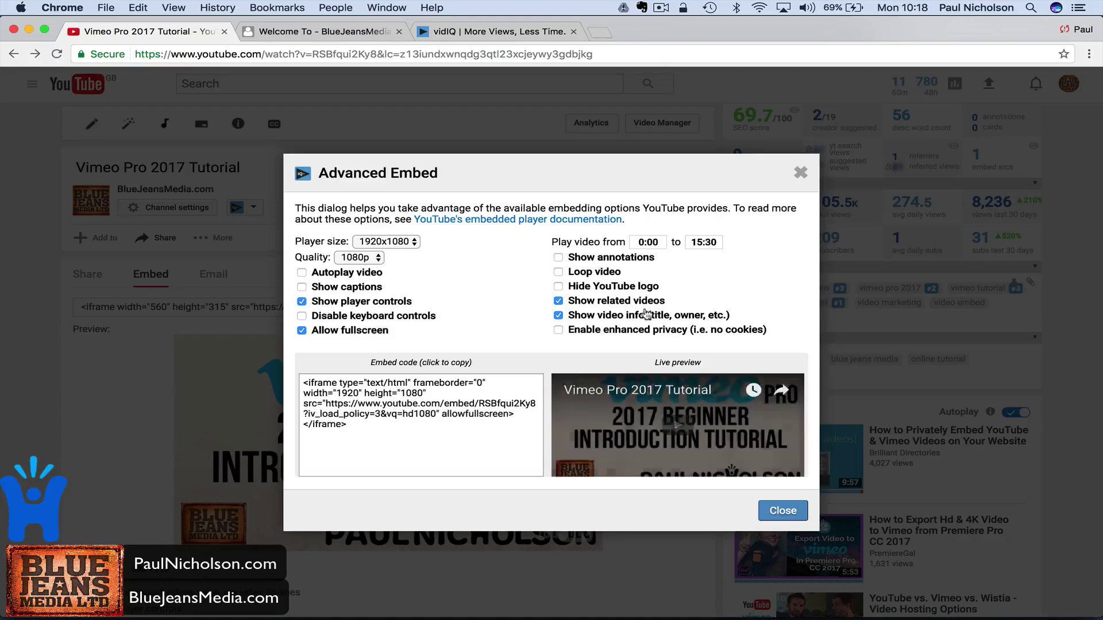
left_click(558, 272)
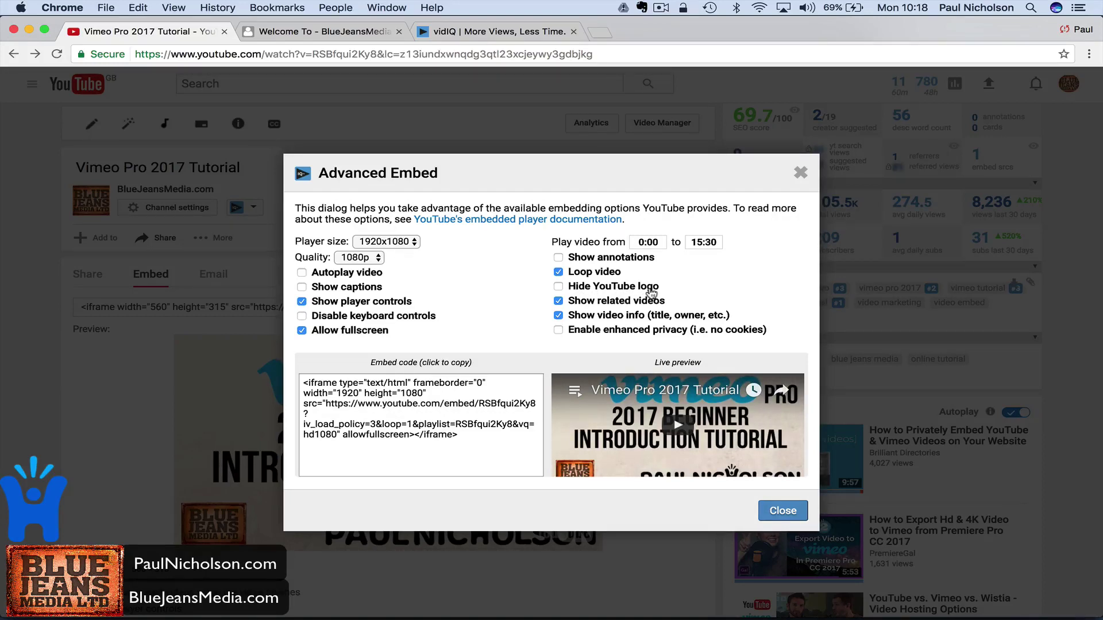
left_click(619, 305)
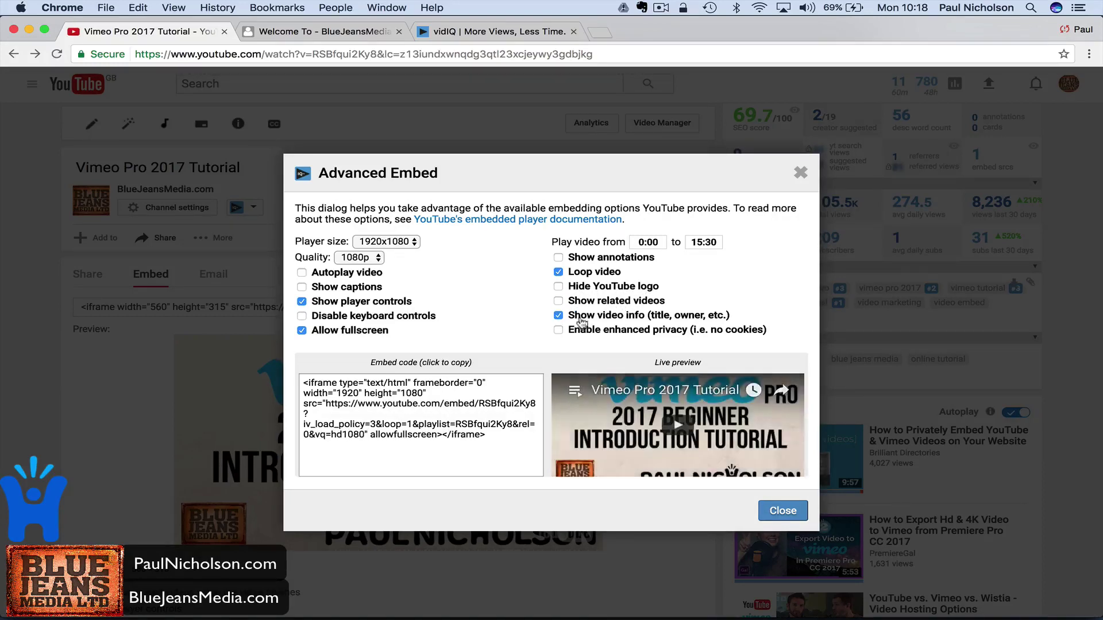
left_click(622, 317)
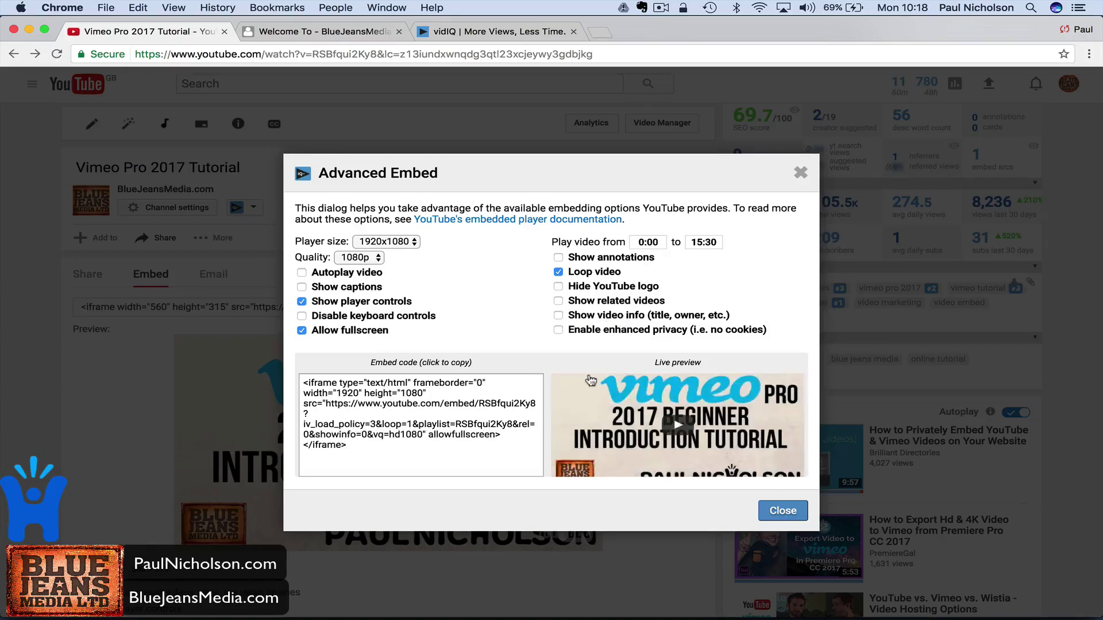
left_click(618, 320)
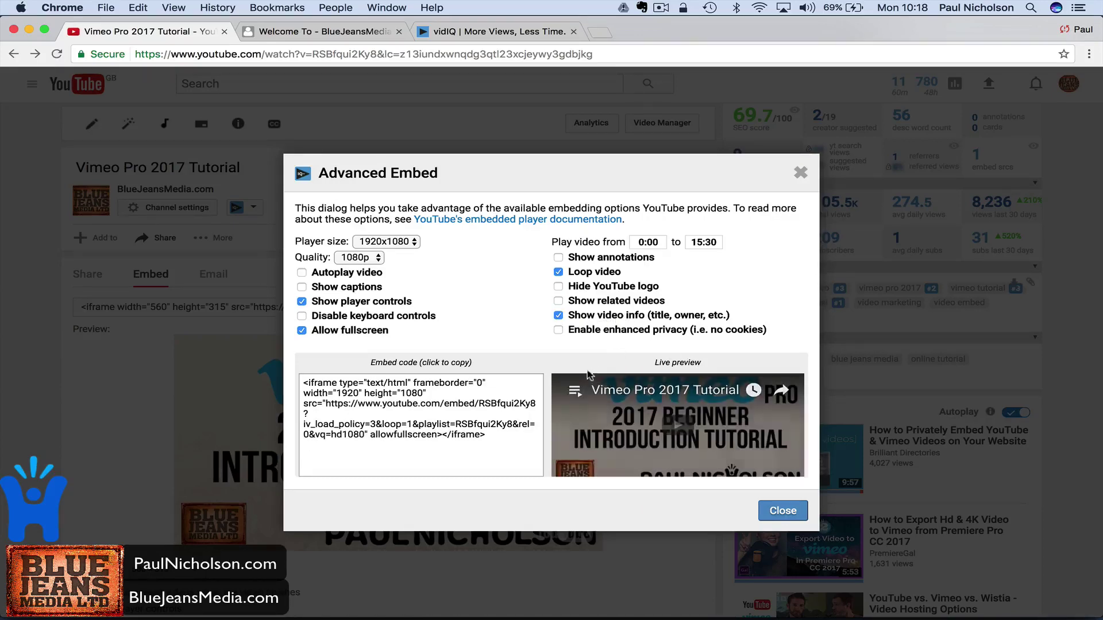
left_click(600, 319)
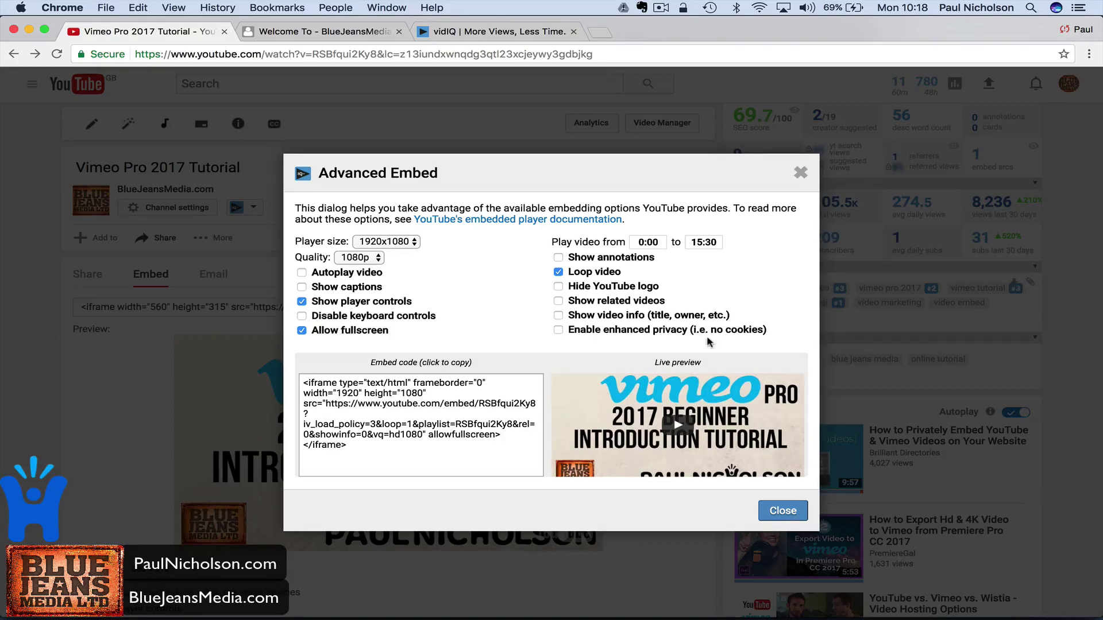
left_click(397, 437)
key("super+c")
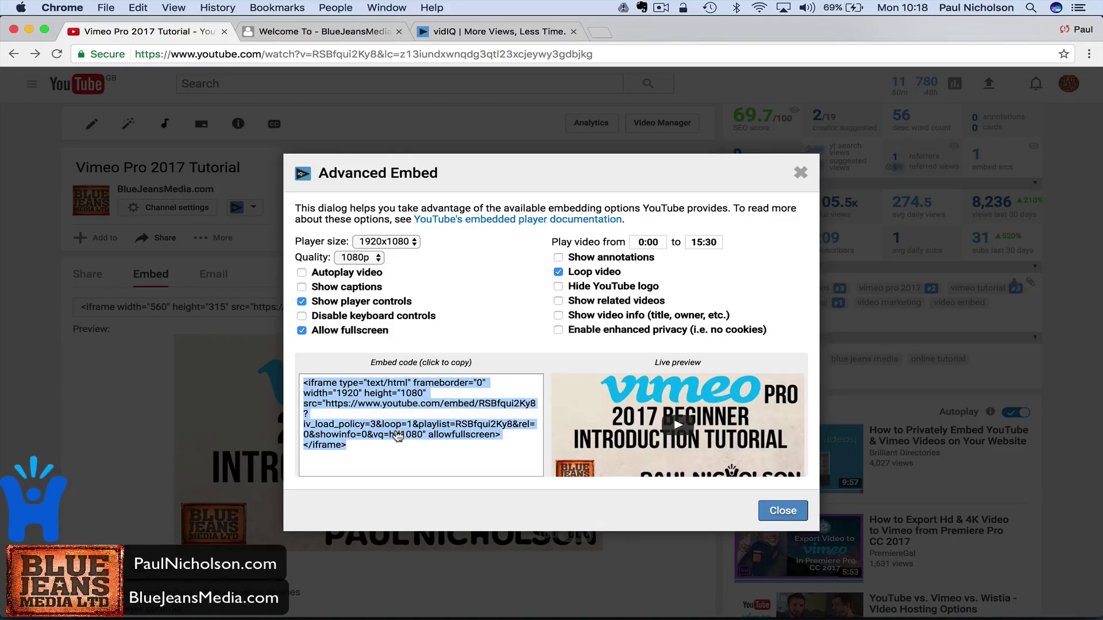
Switch to the training site and open the Youtube For Business Training Course page
left_click(321, 31)
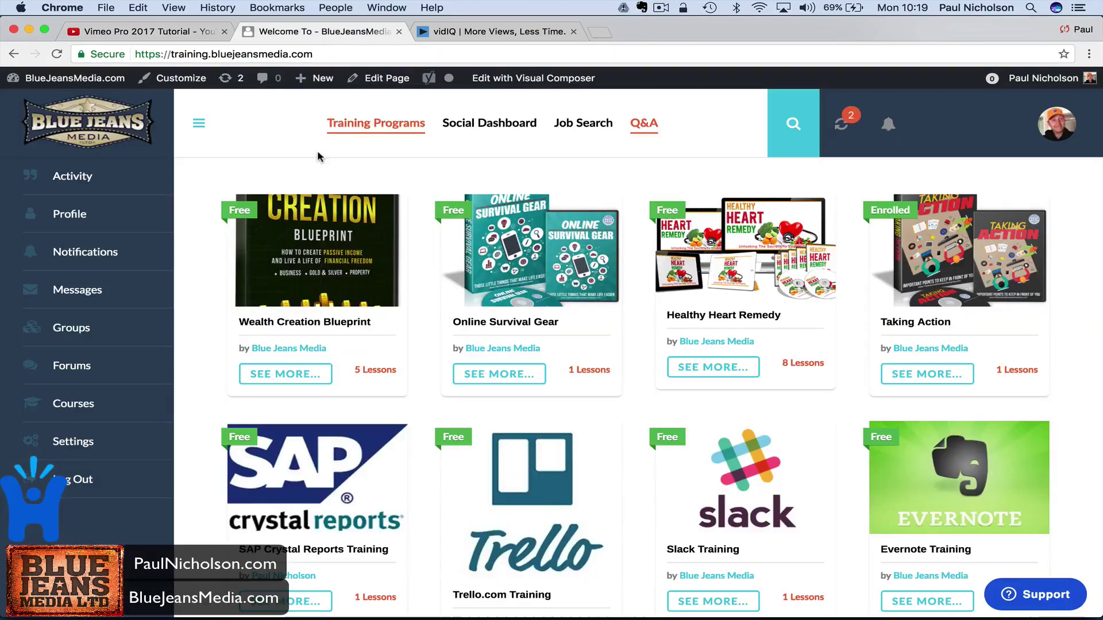
scroll(333, 259, "down", 10)
scroll(335, 258, "up", 10)
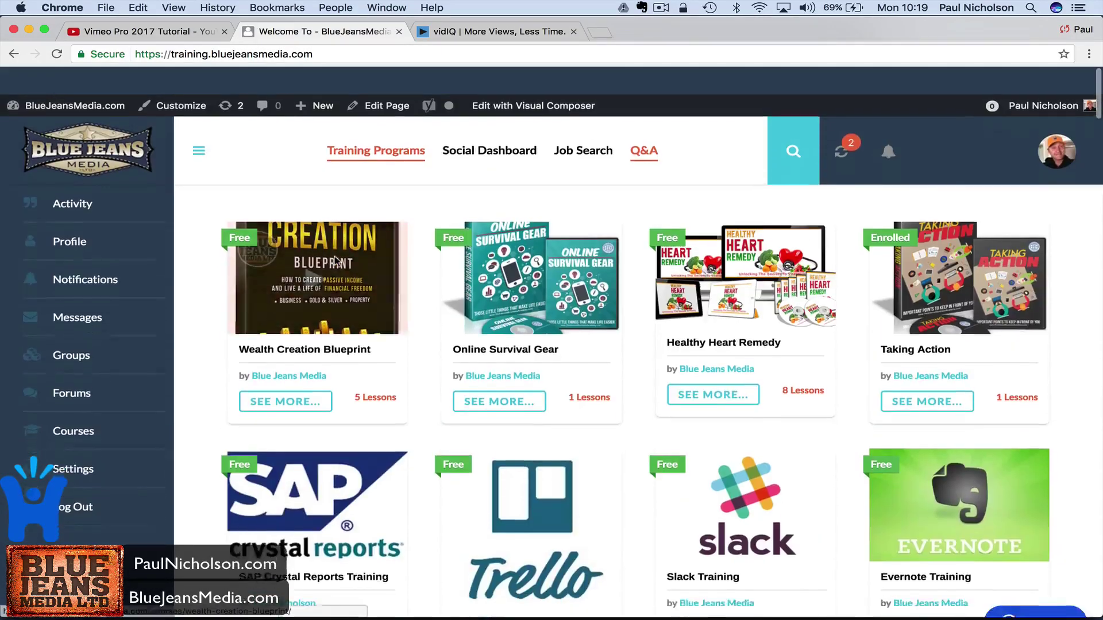
scroll(334, 259, "down", 15)
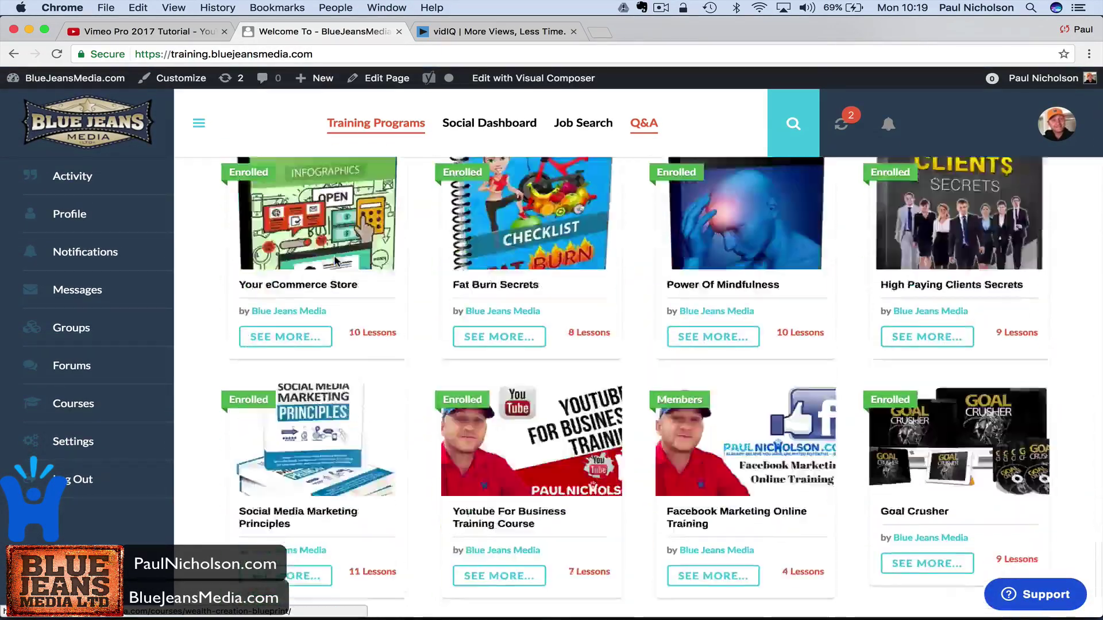
scroll(334, 261, "down", 3)
left_click(531, 326)
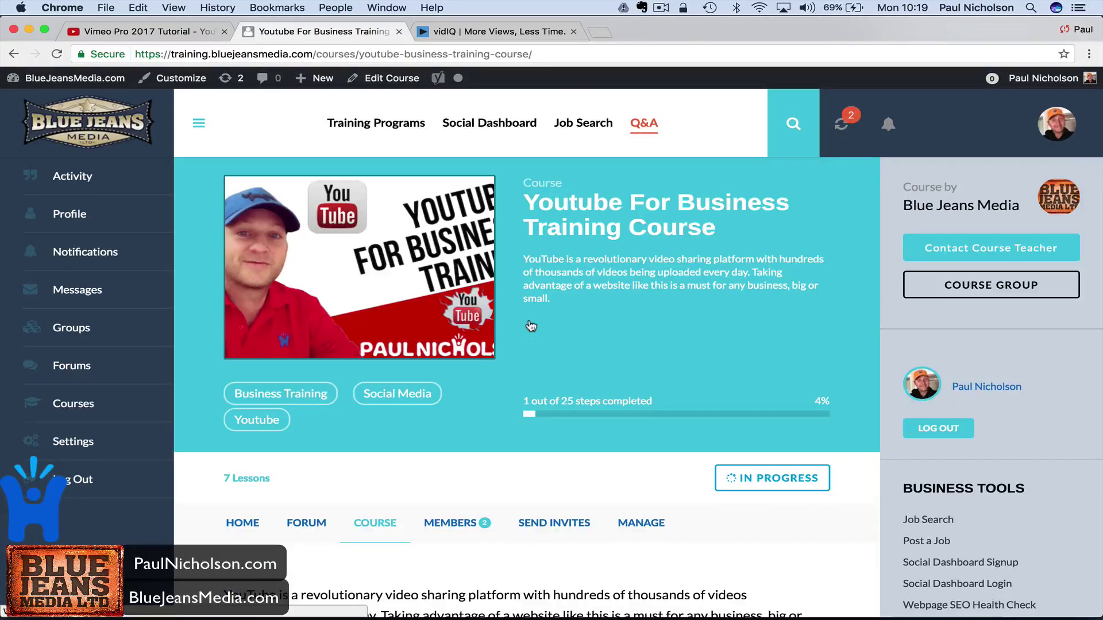
Start a new lesson from the admin bar's New menu
scroll(460, 149, "down", 10)
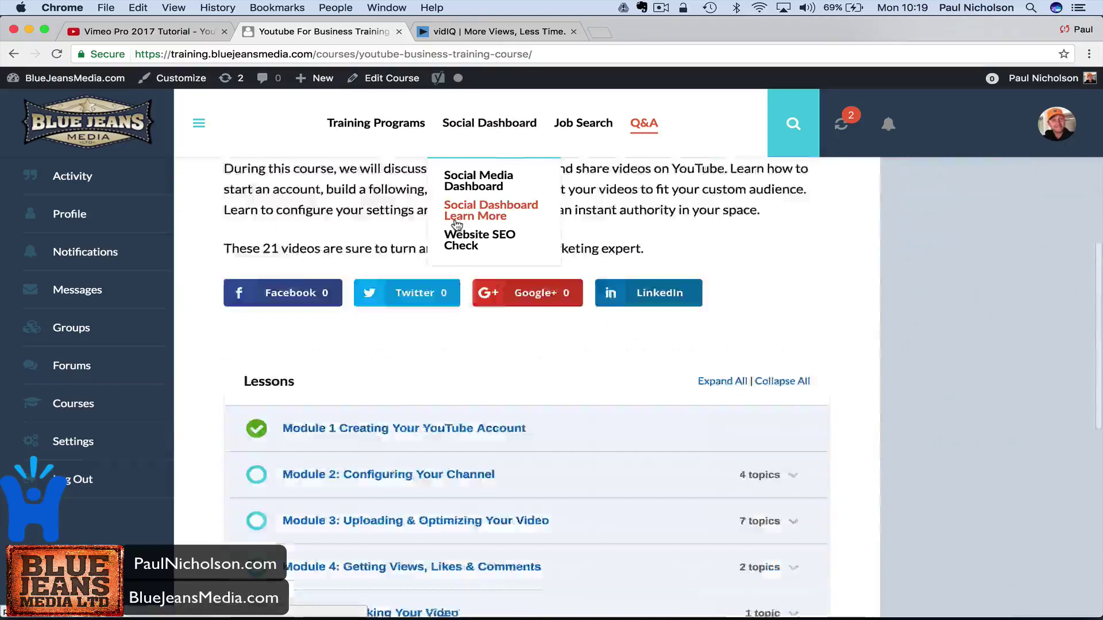
mouse_move(374, 133)
mouse_move(315, 78)
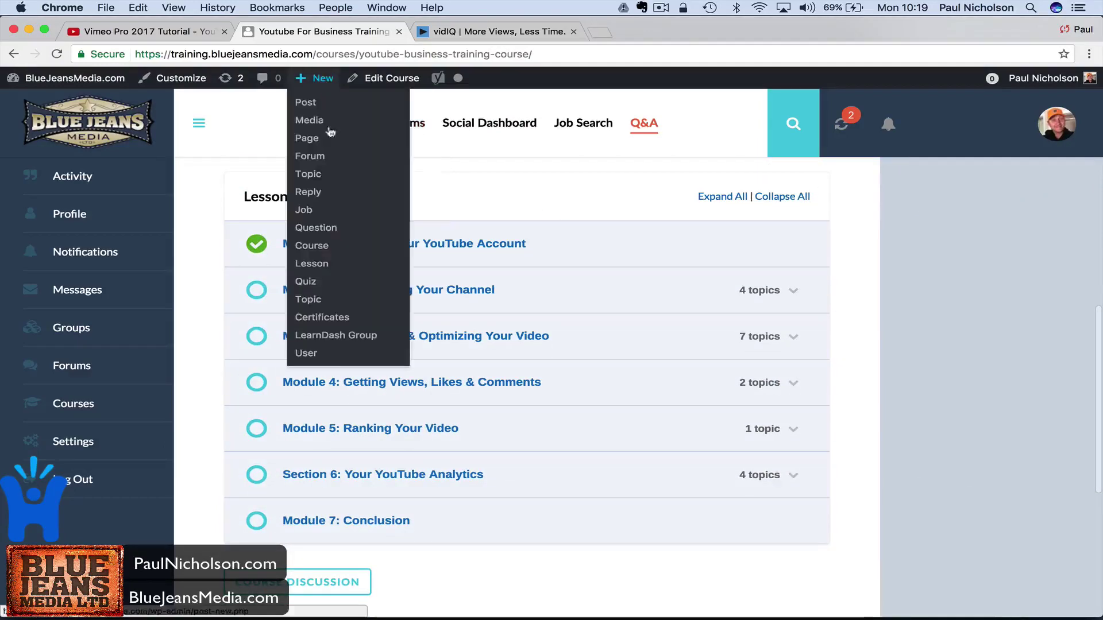
left_click(312, 263)
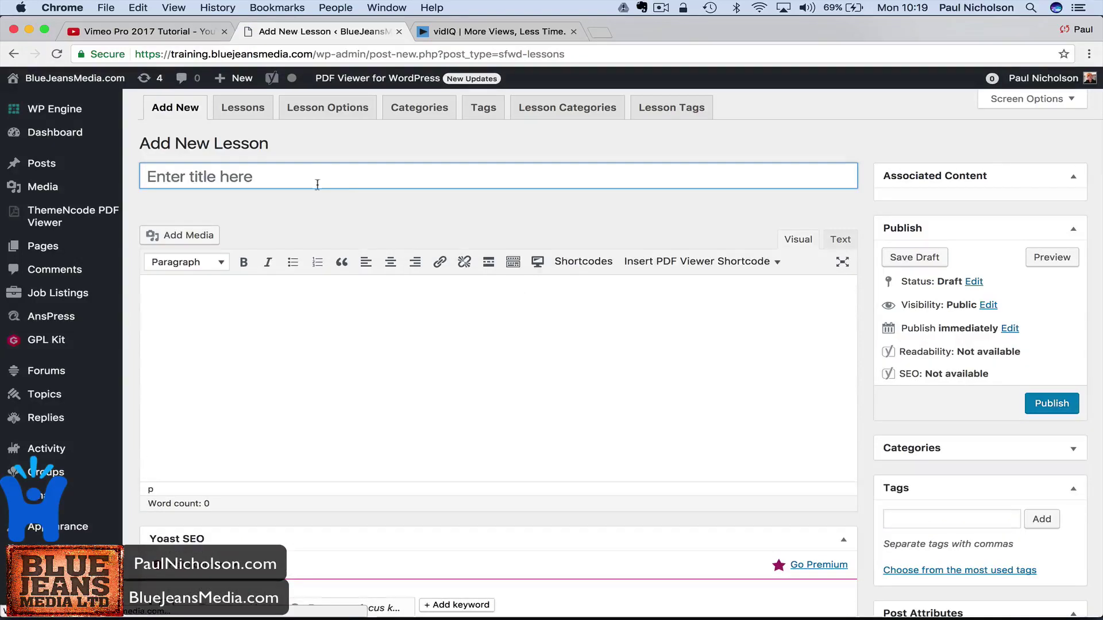
Title the lesson 'Andvanced Embed VIDIQ.com' and paste the iframe embed code into its body
left_click(305, 176)
type("Andvanc")
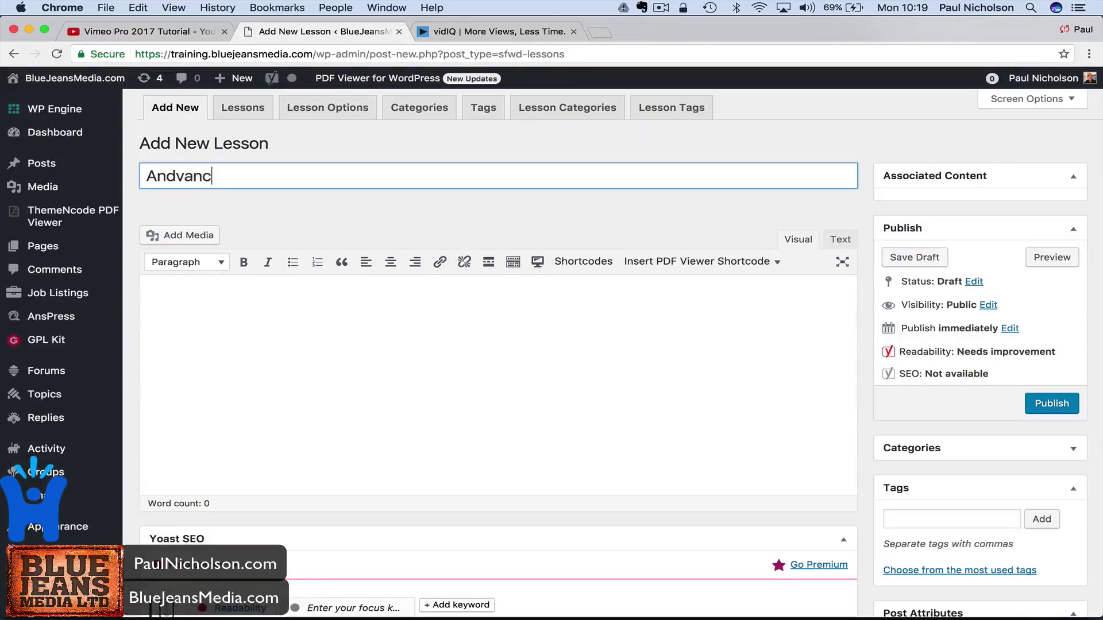
type("ed ")
type("Vi")
type("Embed VI")
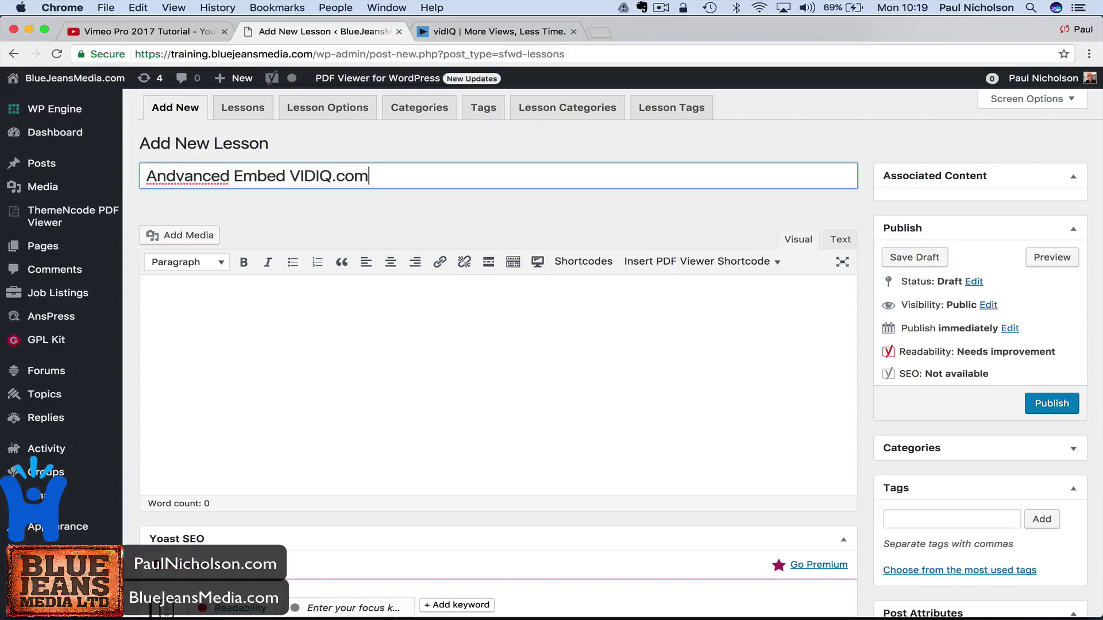
key("Tab")
left_click(839, 239)
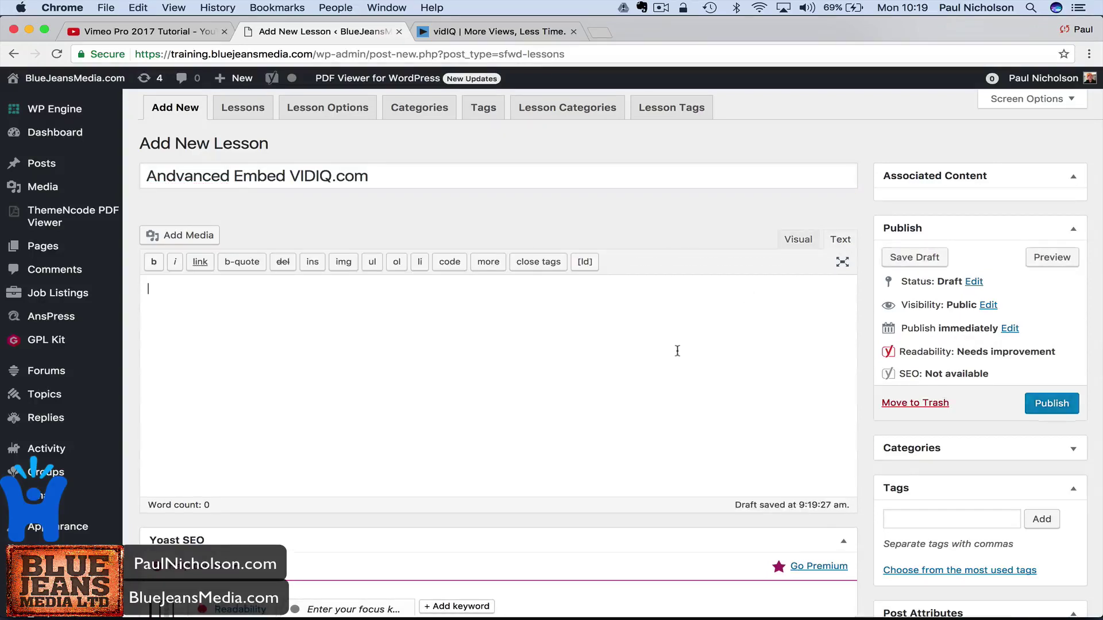
key("super+v")
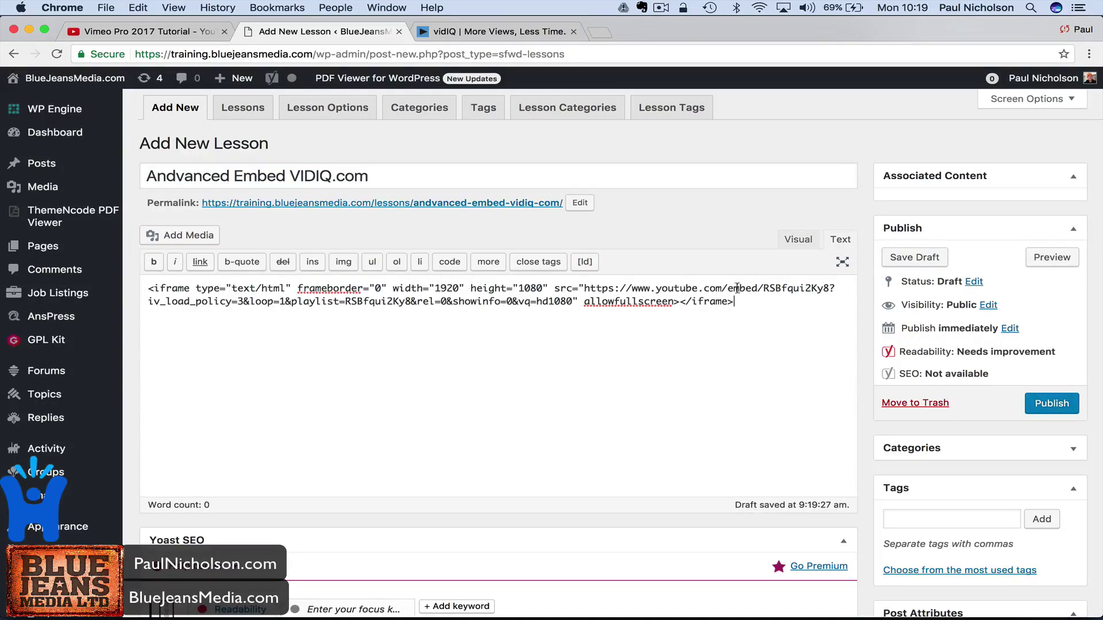
left_click(797, 239)
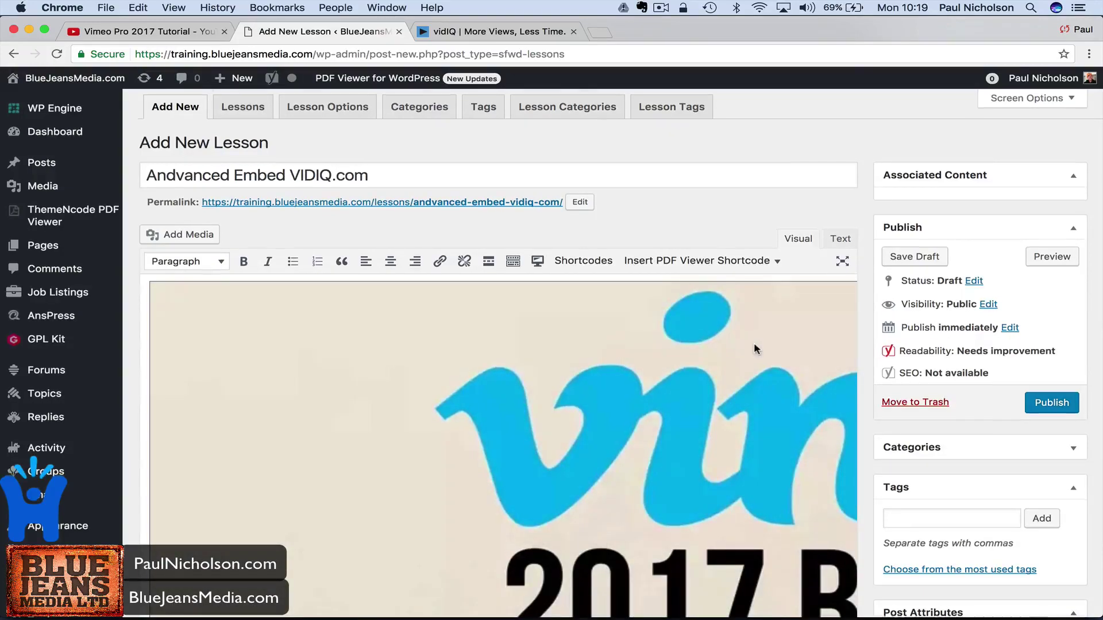
Associate the lesson with Youtube For Business Training Course and publish it
scroll(754, 344, "down", 6)
scroll(755, 348, "down", 10)
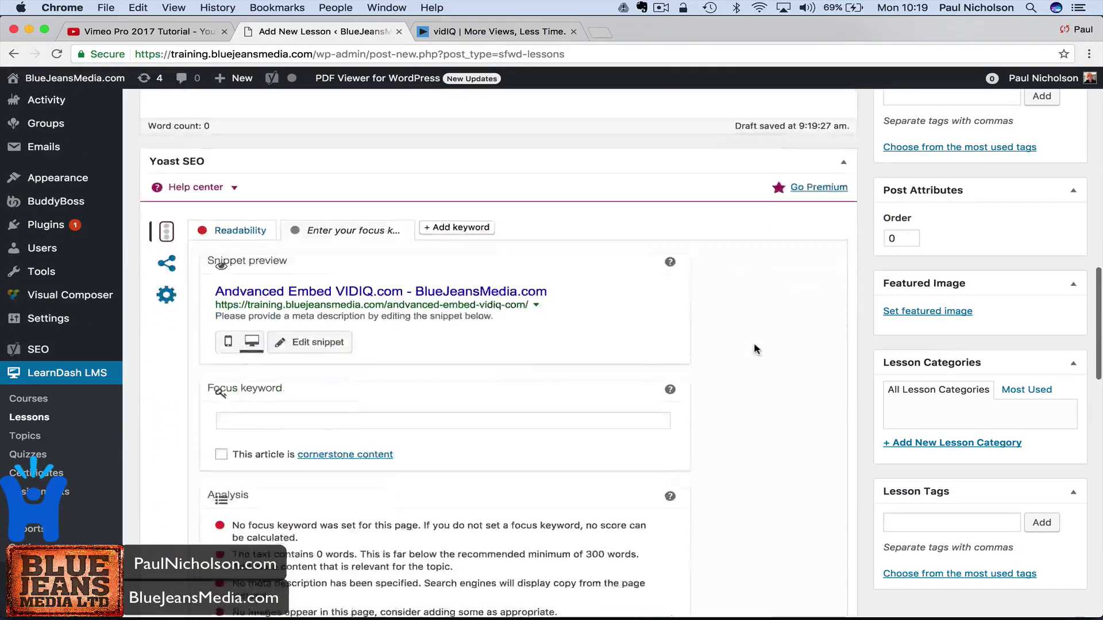
scroll(754, 349, "down", 15)
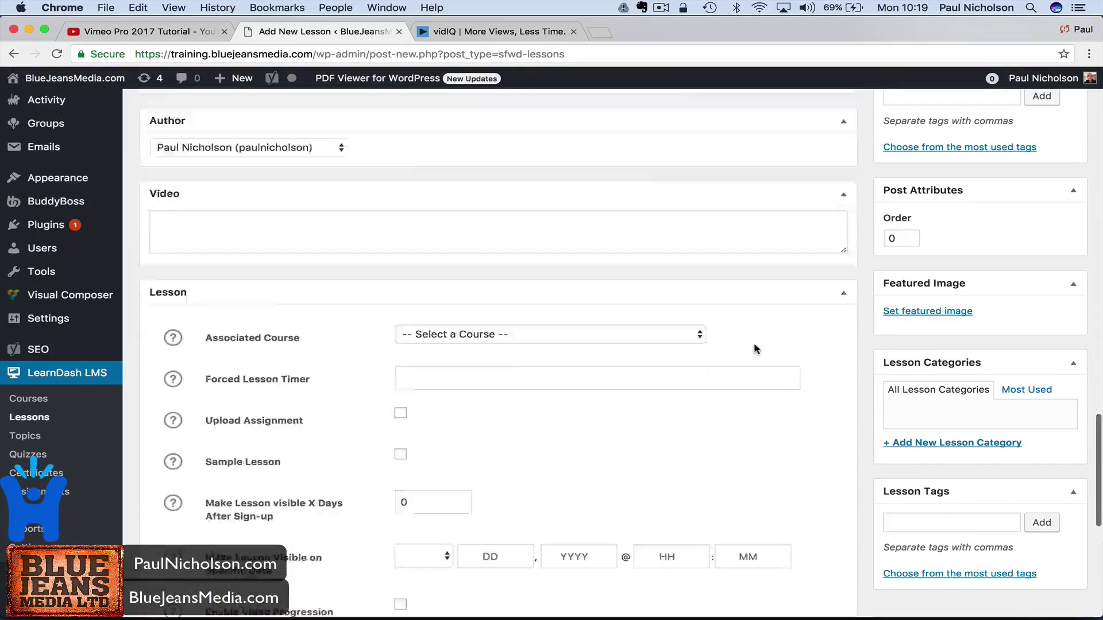
left_click(602, 249)
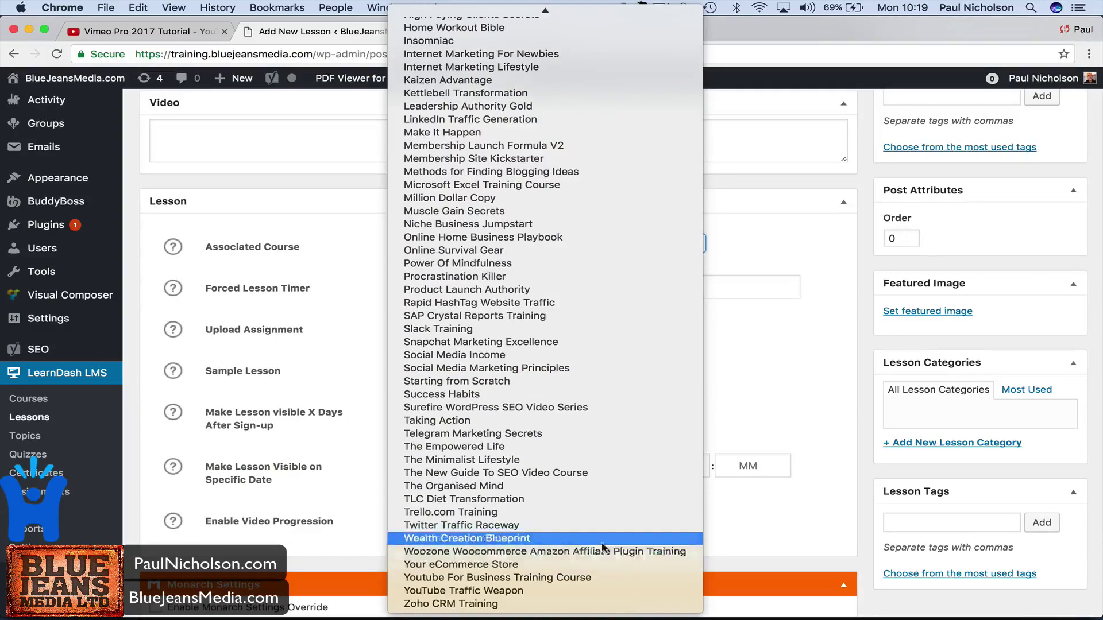
left_click(617, 577)
scroll(787, 270, "up", 20)
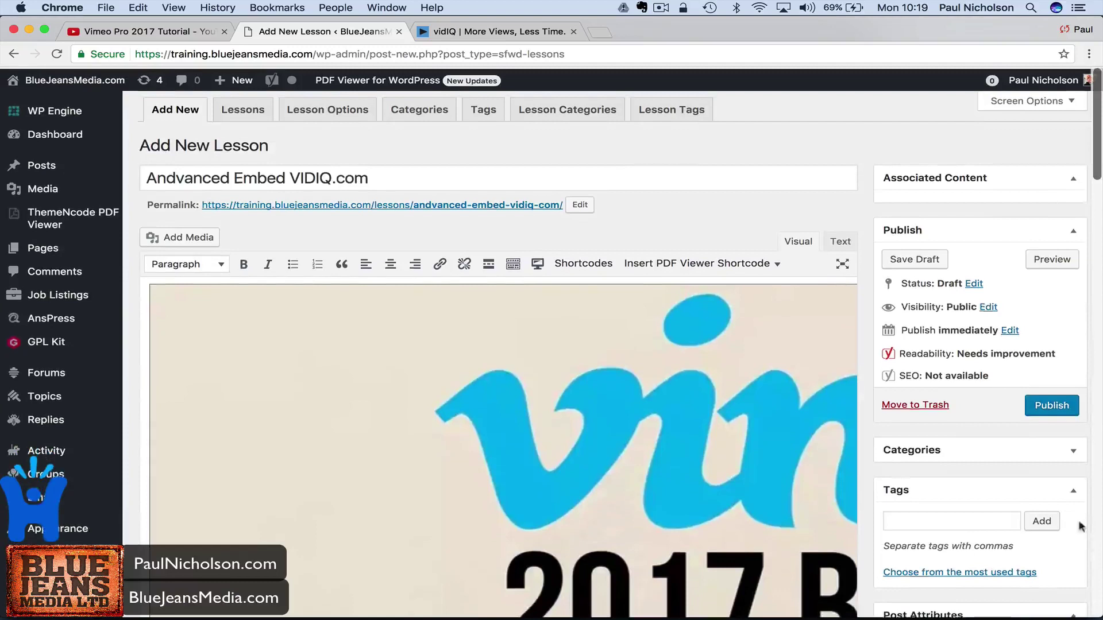
left_click(1051, 406)
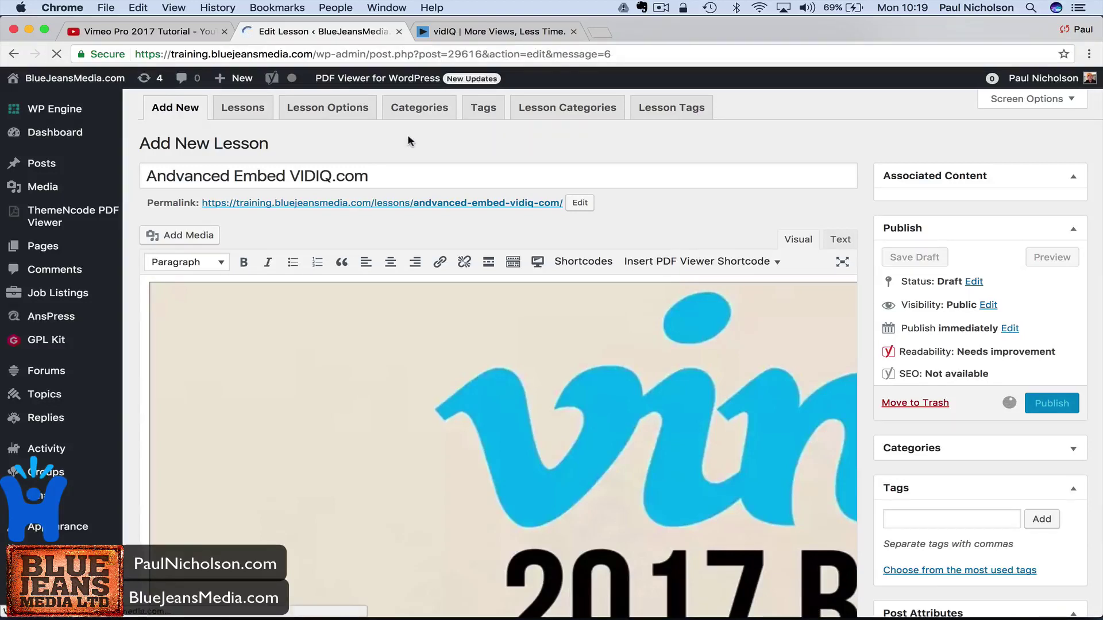
View the published lesson, then go back to the Youtube For Business Training Course page
scroll(375, 236, "down", 1)
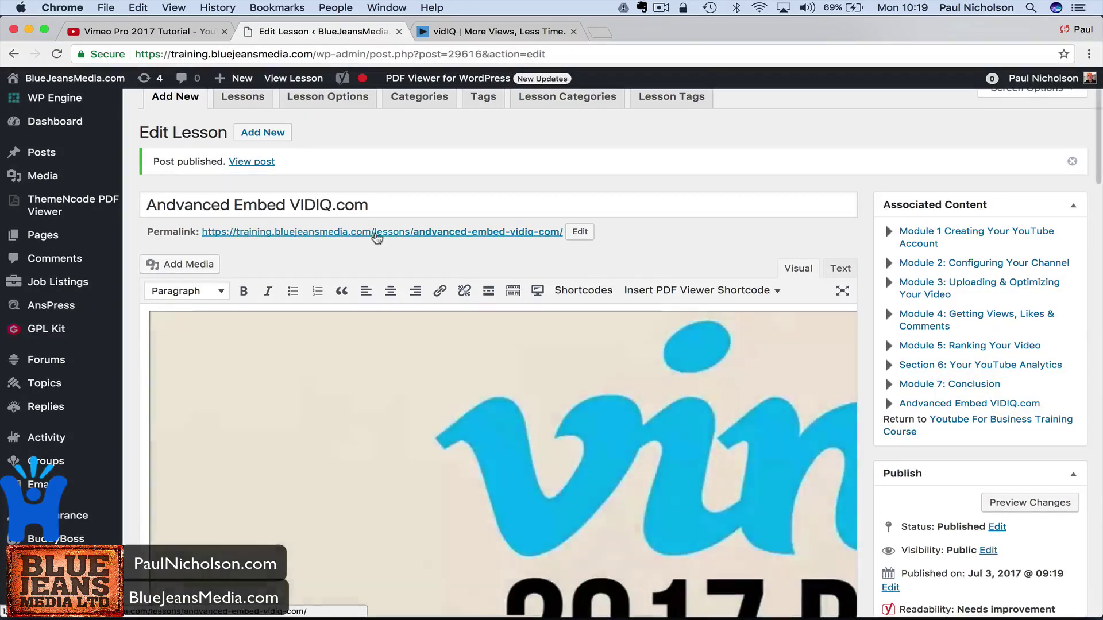
left_click(376, 236)
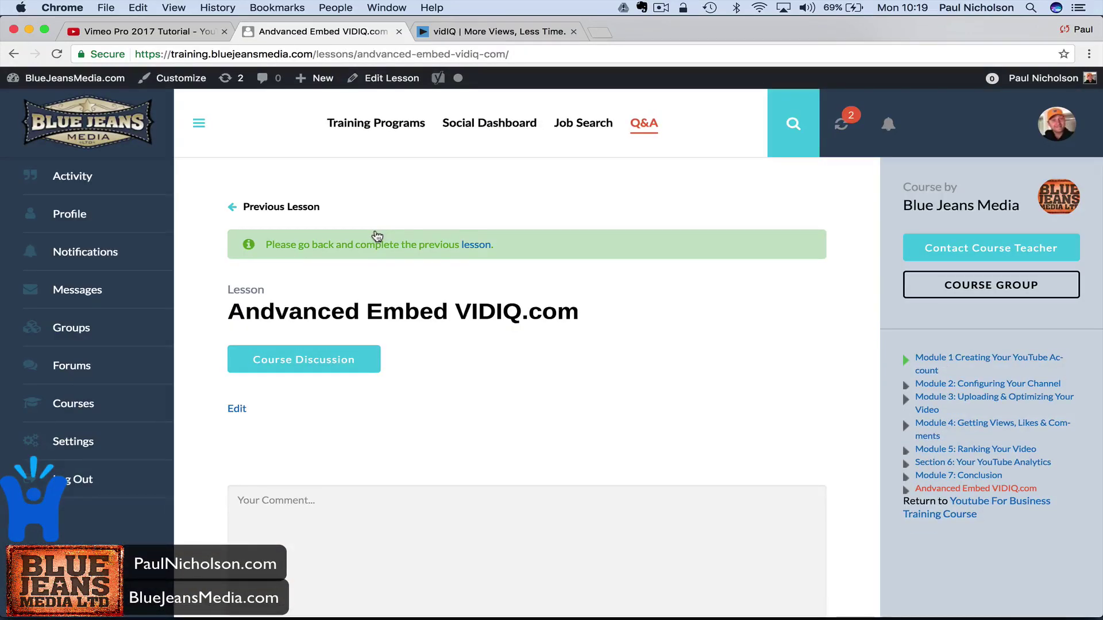
mouse_move(368, 148)
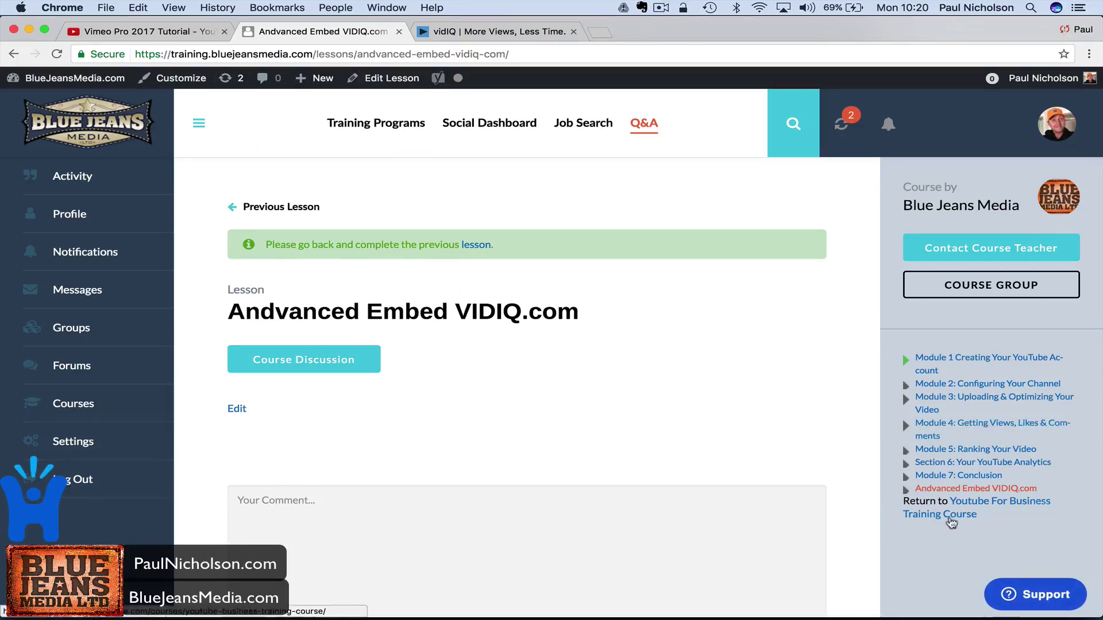
left_click(951, 516)
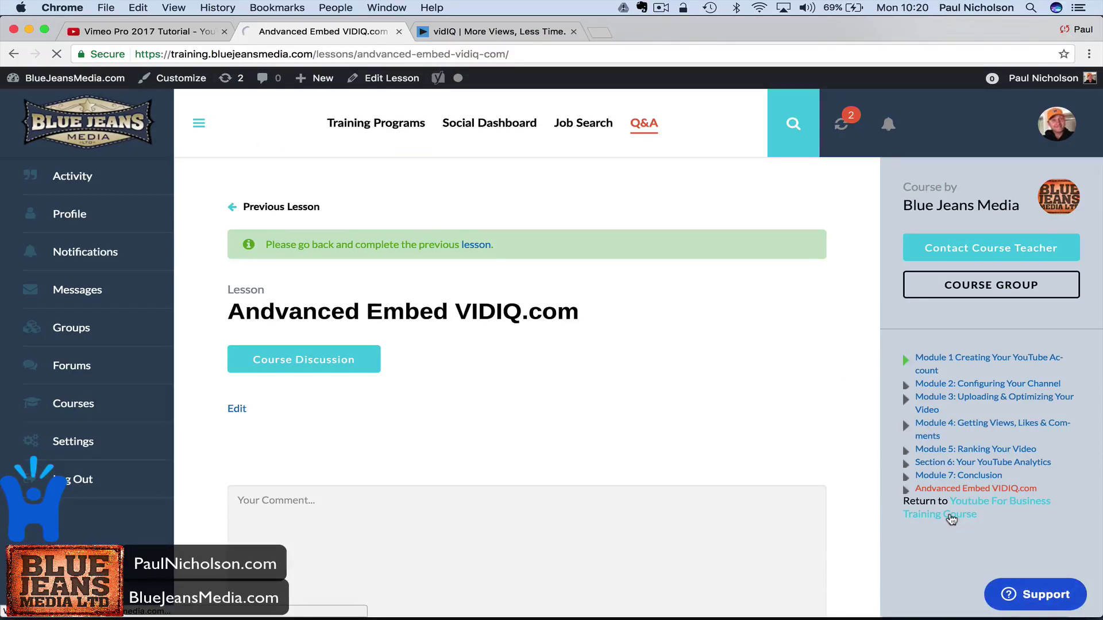
Edit the Youtube For Business Training Course and tick Disable Lesson Progression in its settings
scroll(722, 474, "down", 2)
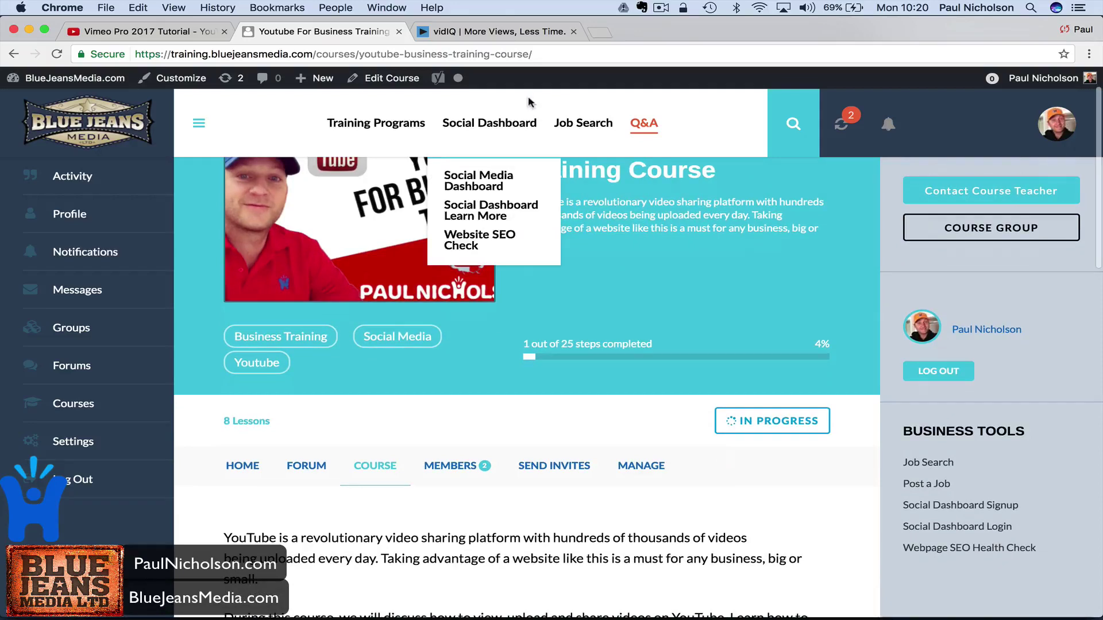
left_click(365, 77)
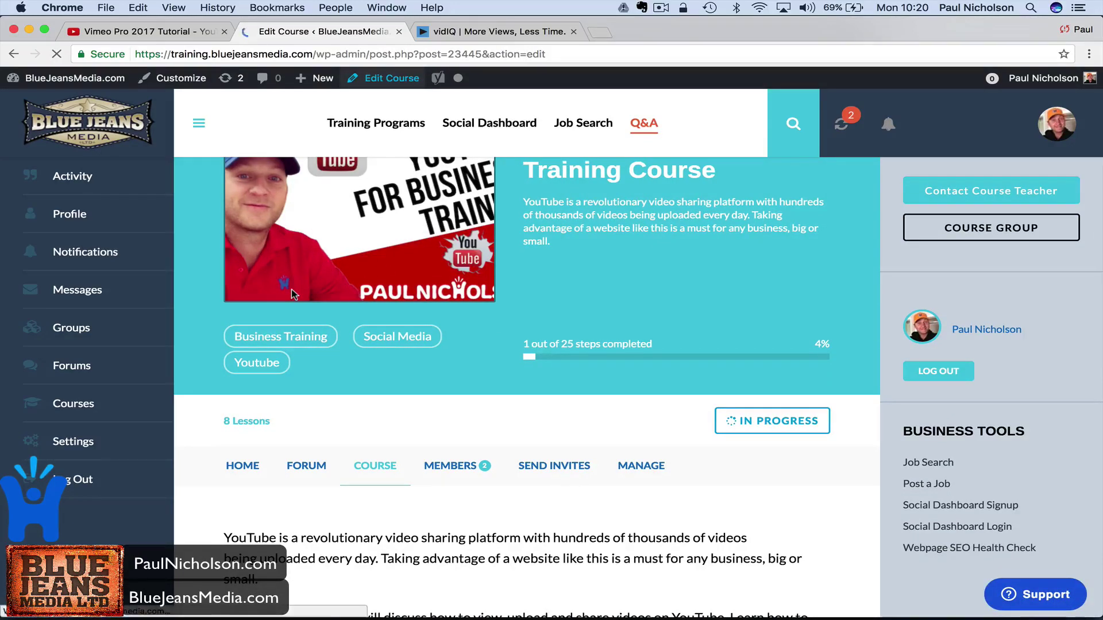
scroll(291, 290, "down", 20)
scroll(292, 290, "up", 15)
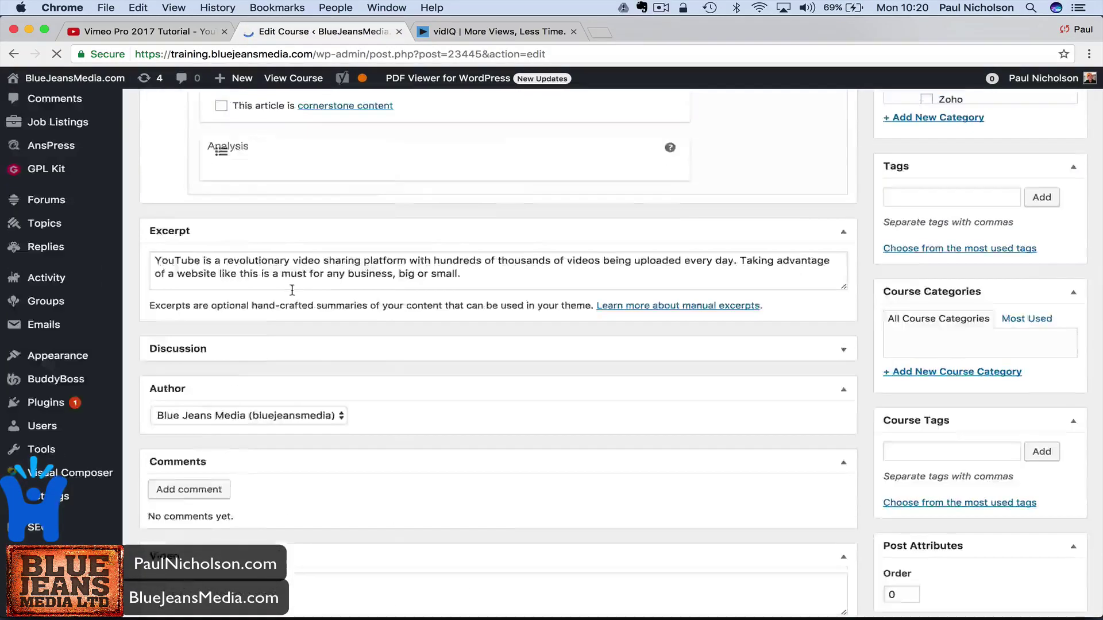
scroll(291, 290, "down", 8)
scroll(291, 294, "down", 8)
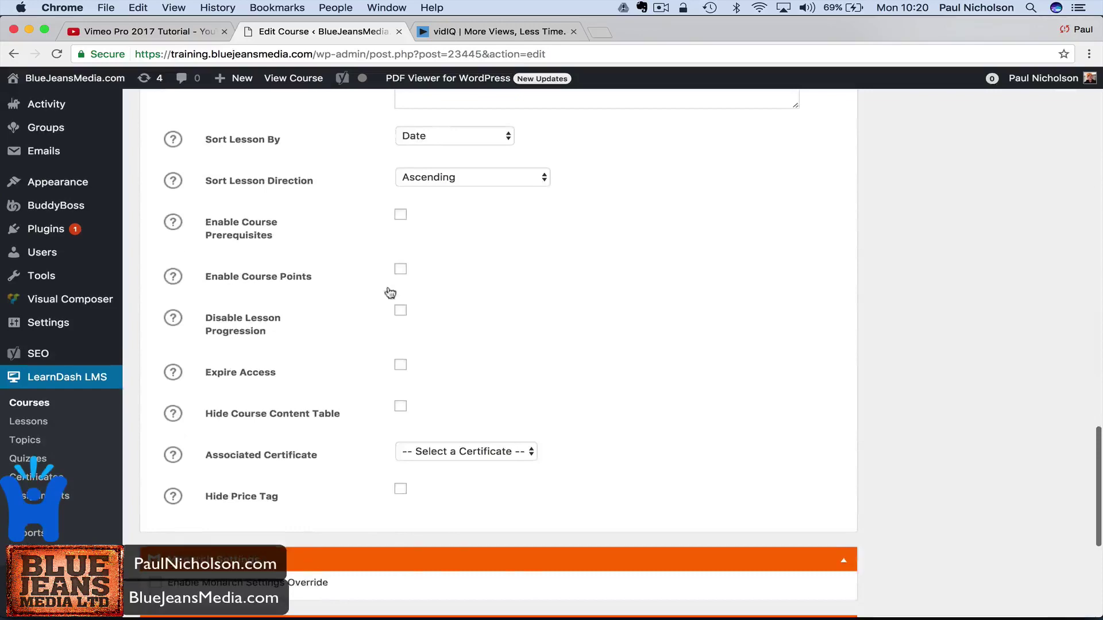
left_click(401, 310)
scroll(672, 322, "up", 20)
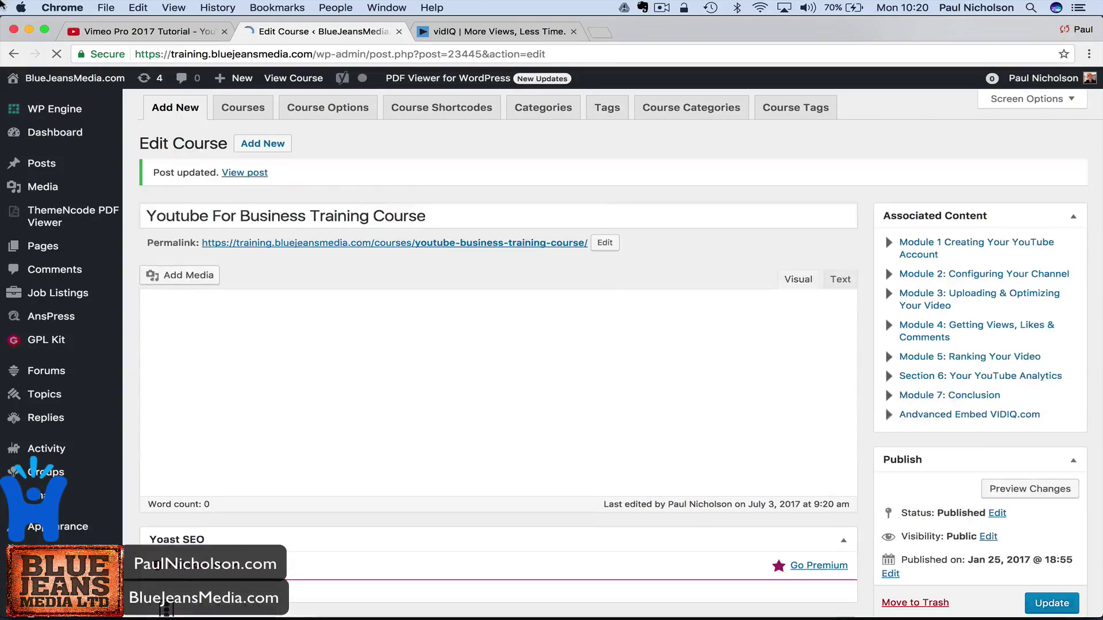
Purge all caches in WP Engine General Settings, then visit the live site
left_click(35, 109)
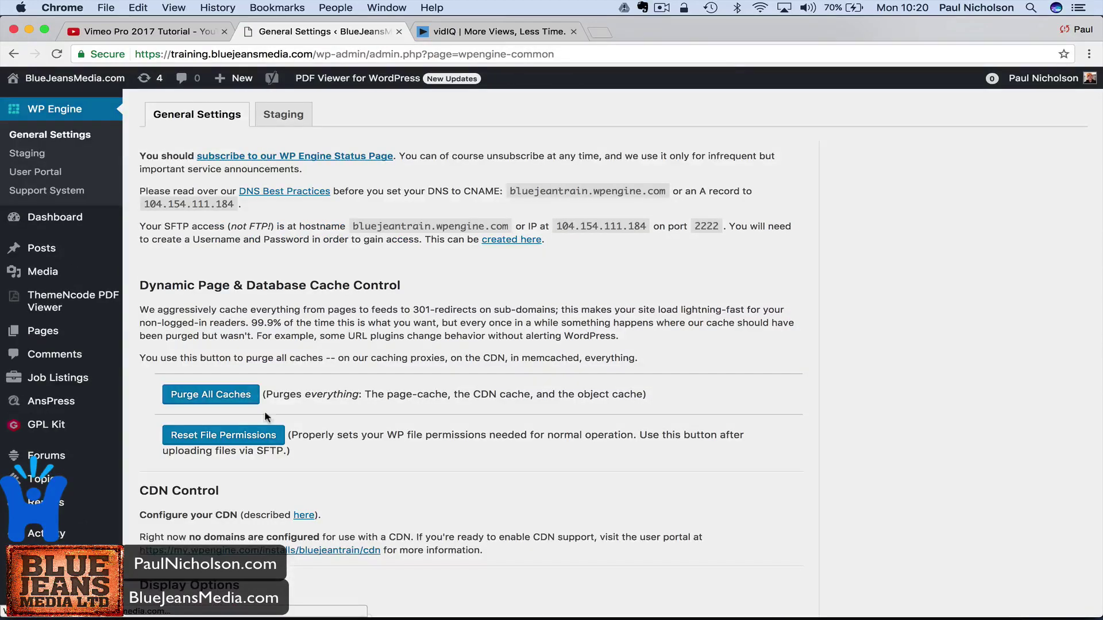
left_click(265, 395)
left_click(693, 134)
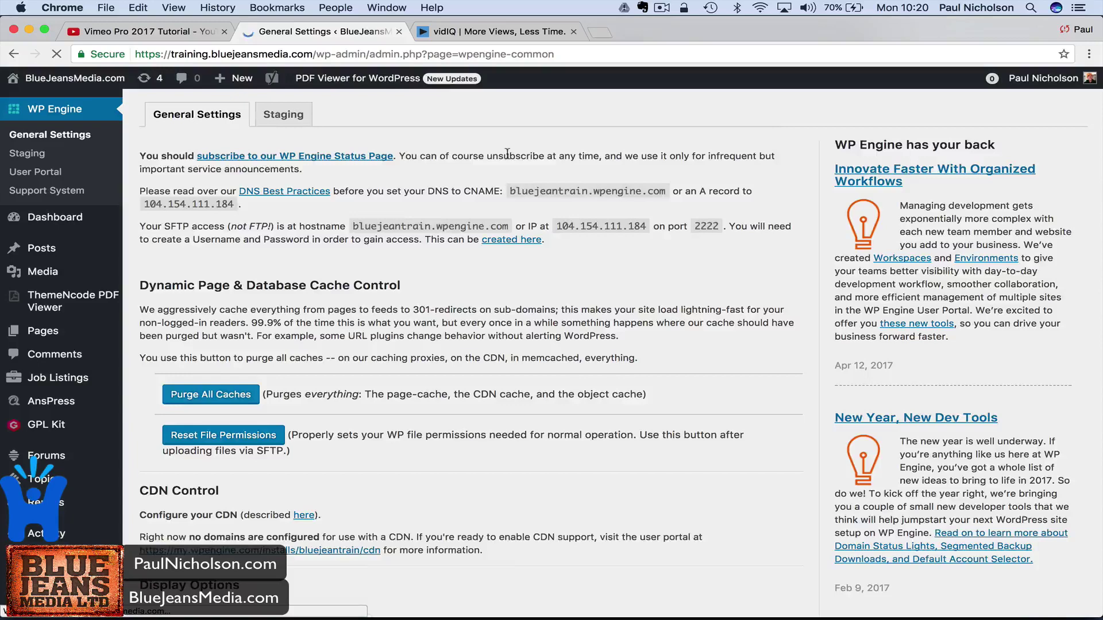
left_click(67, 102)
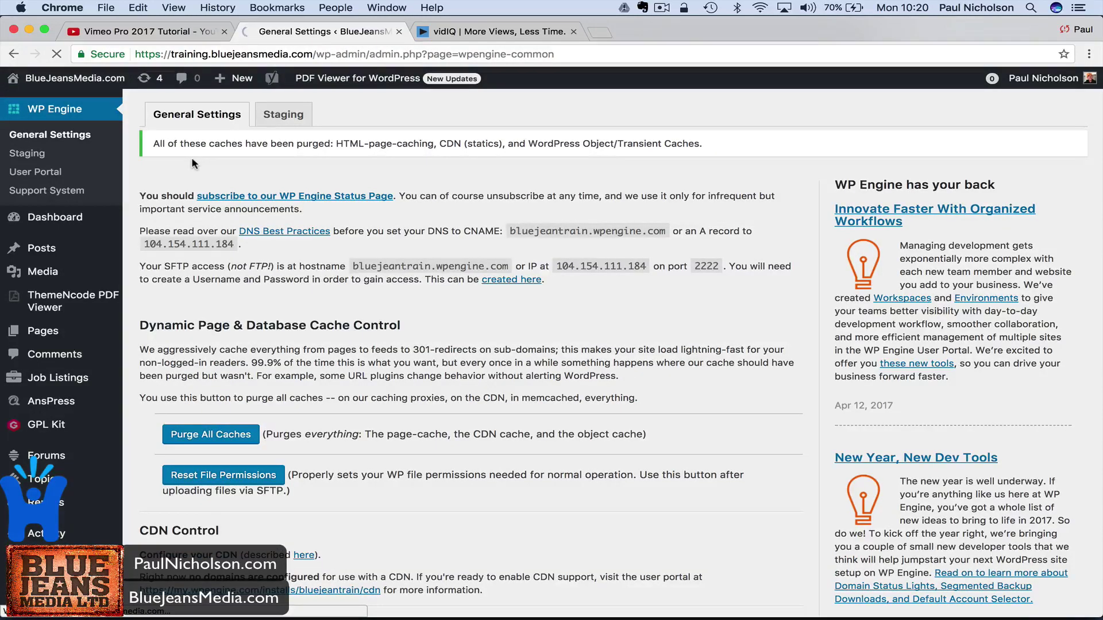
Open the YouTube For Business Training Course's Andvanced Embed VIDIQ.com lesson, then play and pause its video
scroll(354, 196, "down", 10)
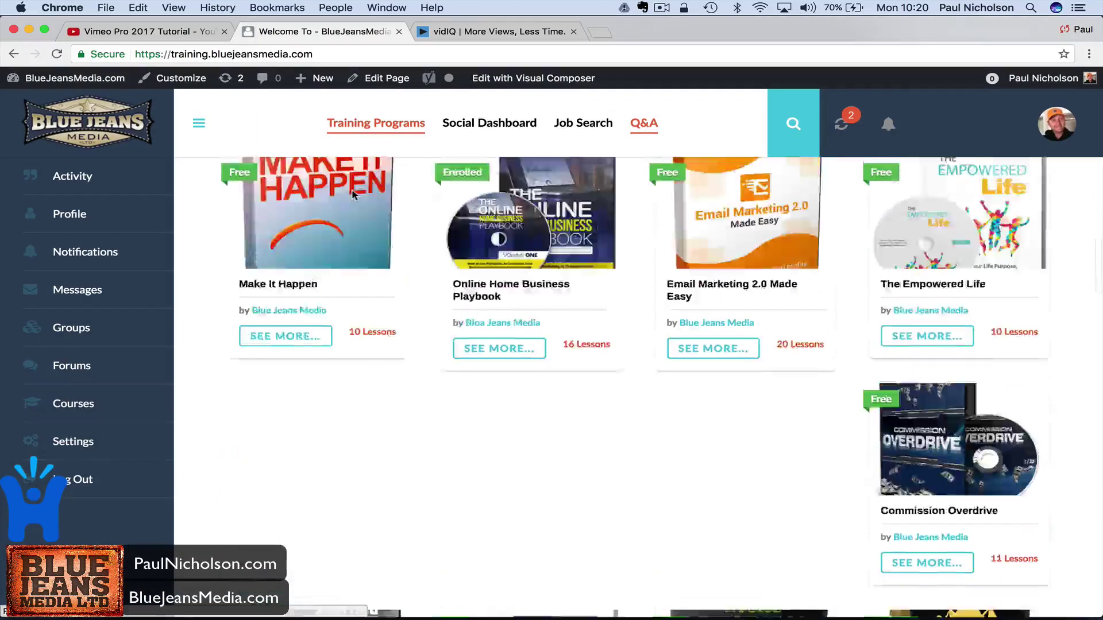
scroll(354, 197, "down", 5)
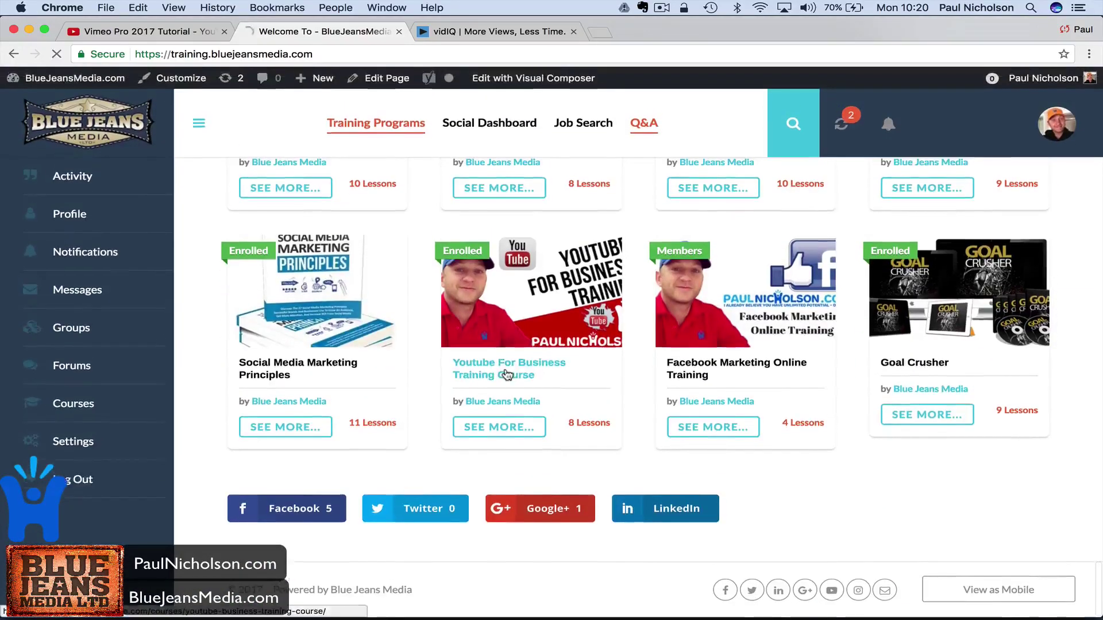
left_click(506, 375)
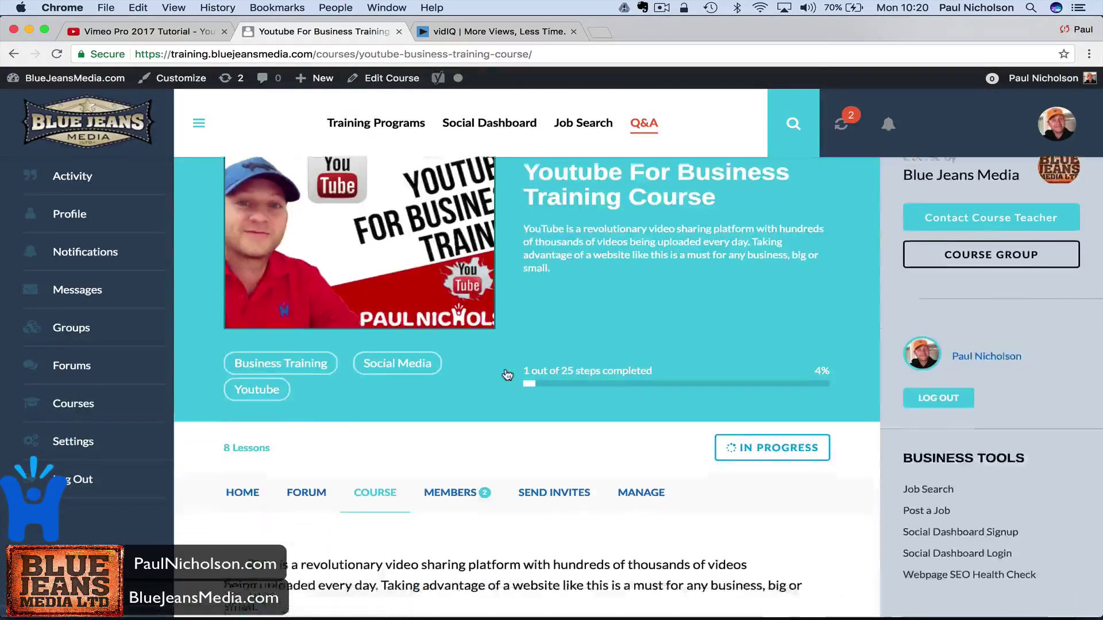
scroll(506, 374, "down", 10)
left_click(438, 313)
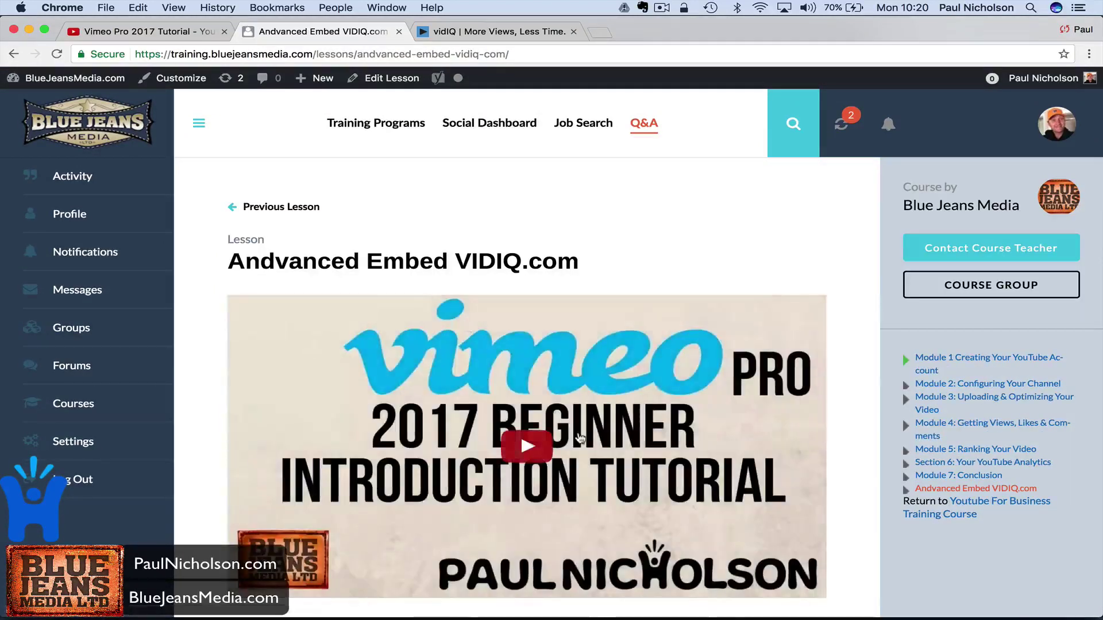
scroll(579, 438, "down", 2)
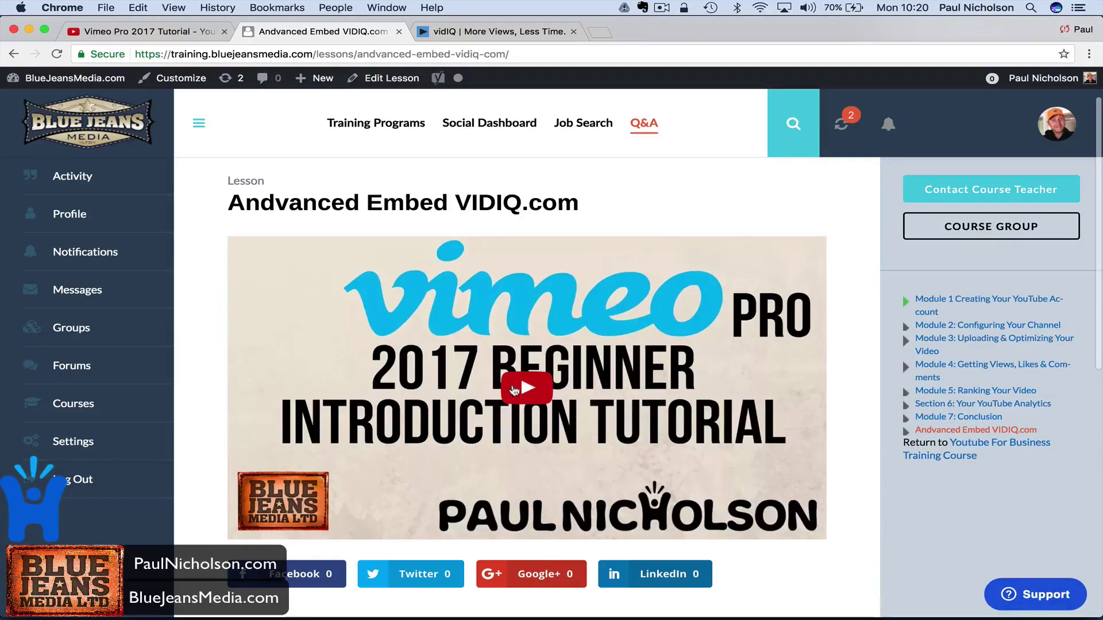
left_click(515, 390)
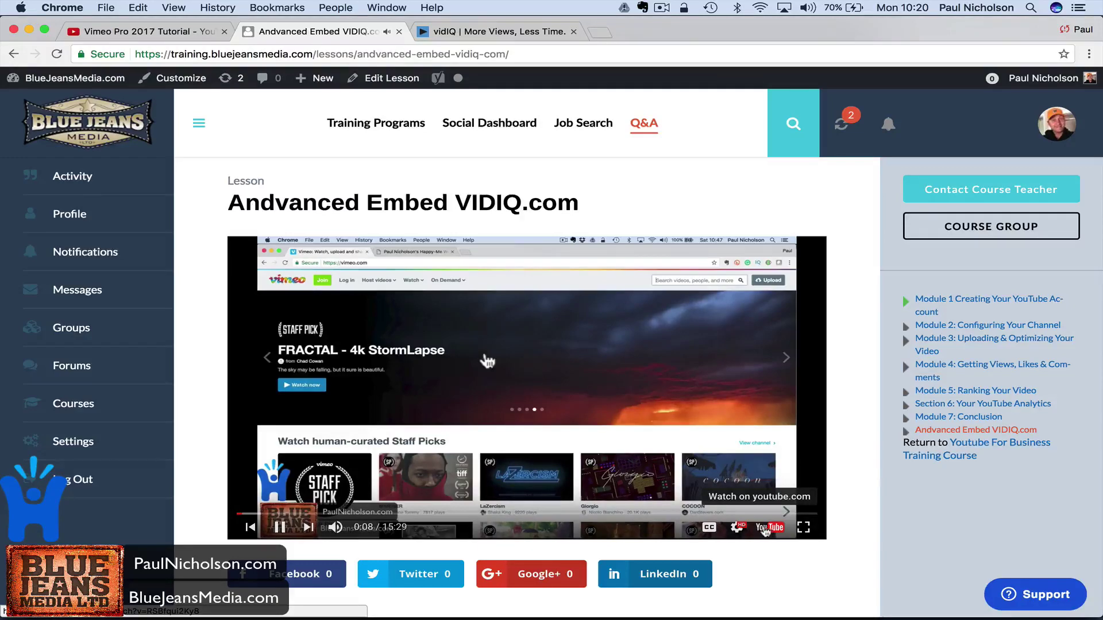
left_click(279, 526)
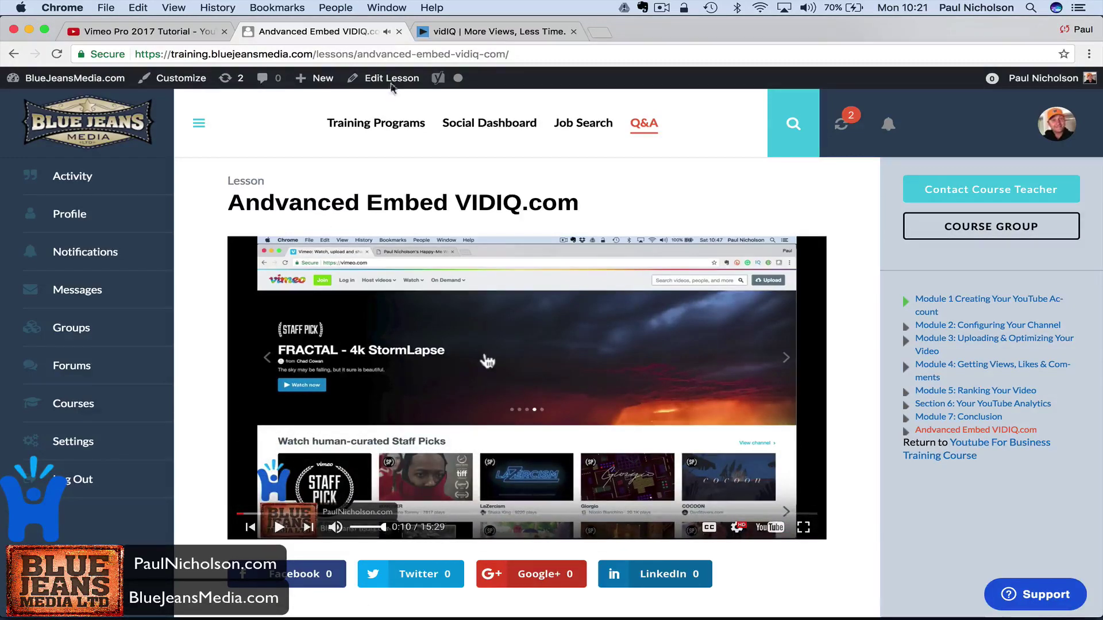
Turn off Show player controls in YouTube's advanced embed options and copy the embed code
left_click(491, 31)
left_click(99, 34)
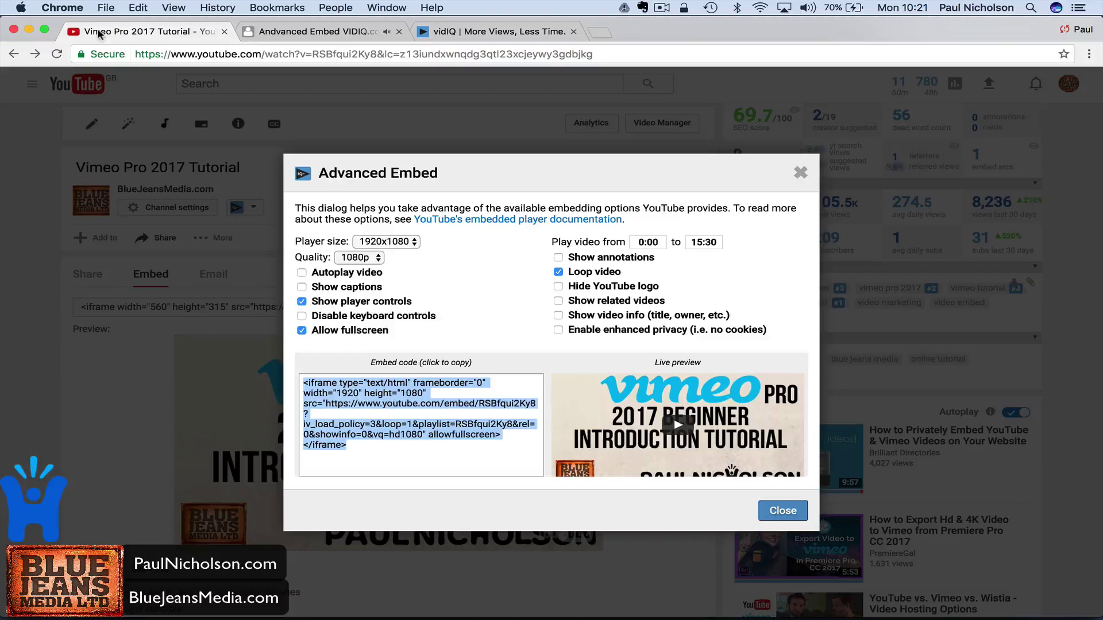
left_click(370, 304)
left_click(408, 426)
key("super+c")
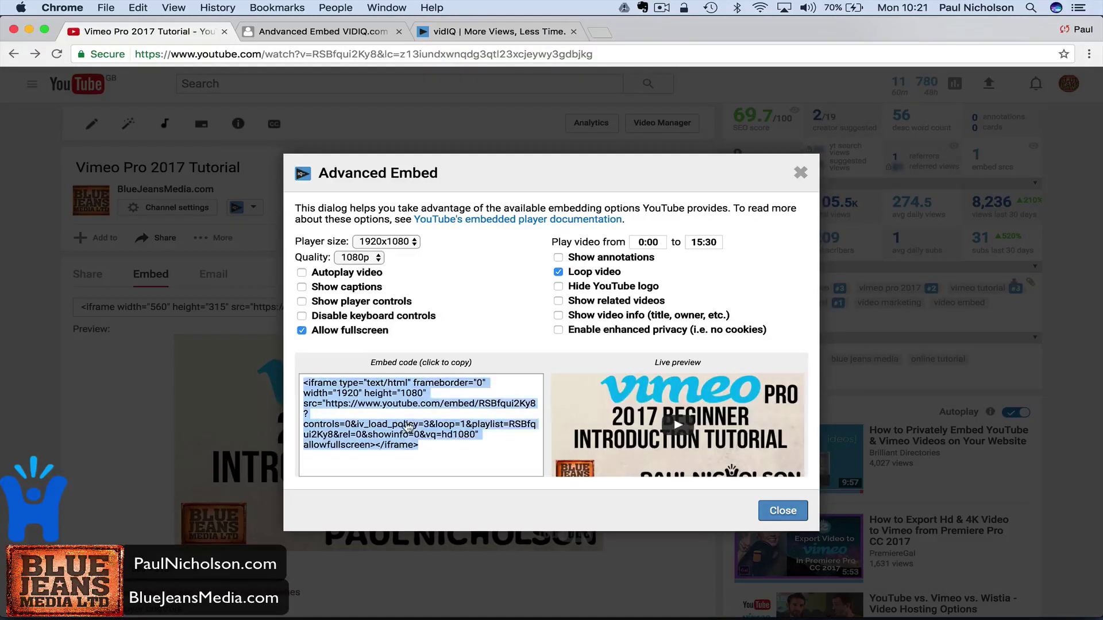
left_click(465, 36)
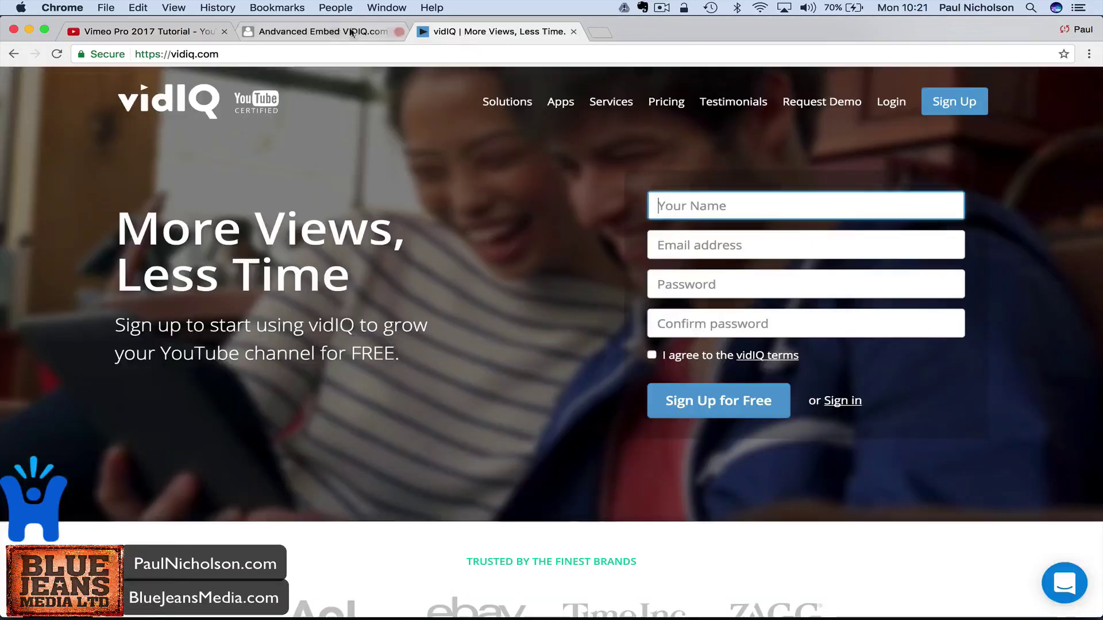
Paste the copied embed code into the Andvanced Embed VIDIQ.com lesson body
left_click(321, 33)
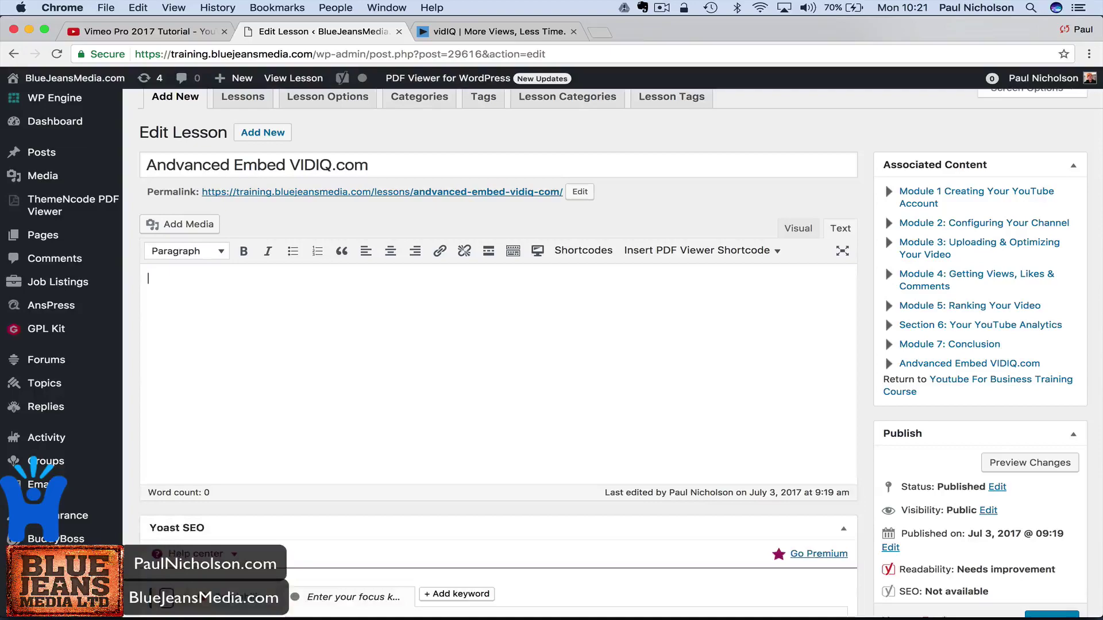
key("super+v")
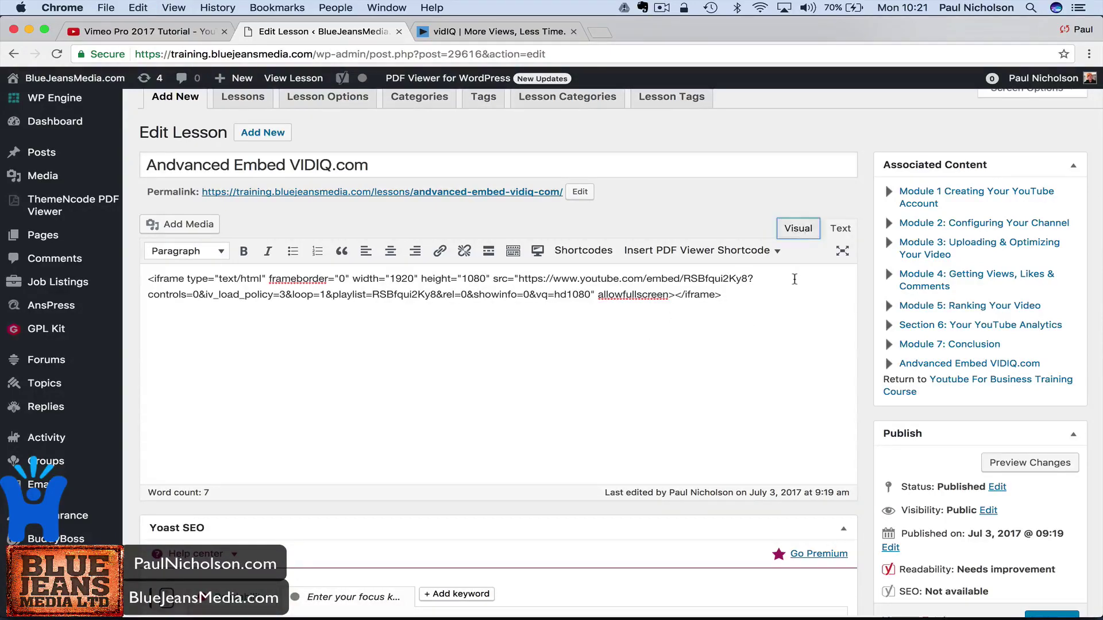
scroll(793, 276, "down", 5)
scroll(795, 283, "up", 2)
scroll(794, 259, "up", 3)
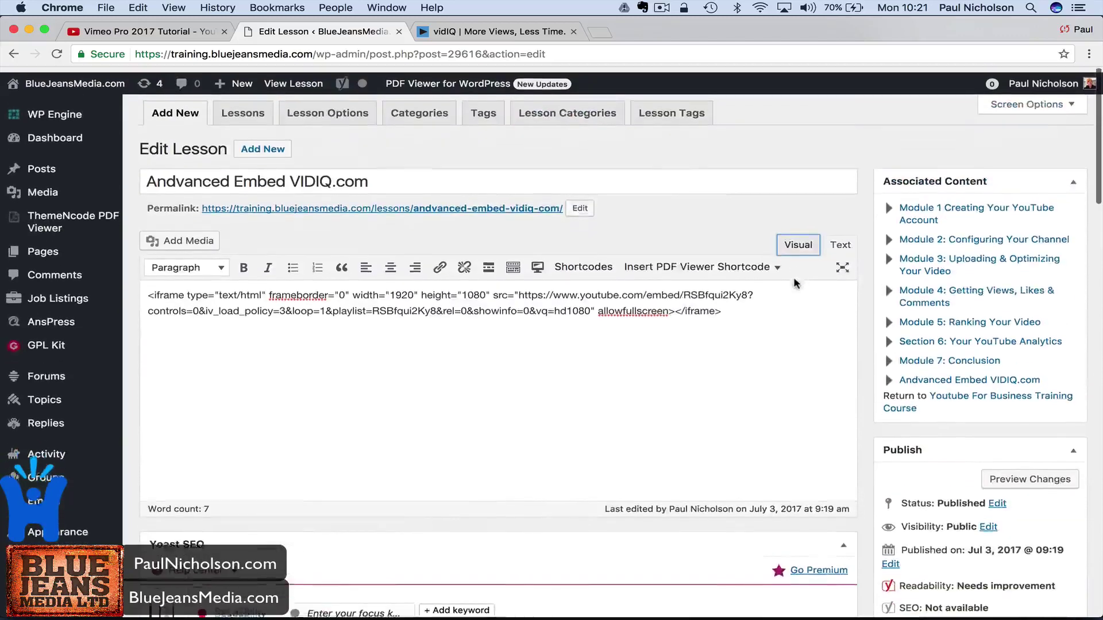
Replace the escaped code with the clean iframe in the Text view, then Update the lesson
left_click(839, 239)
left_click(794, 241)
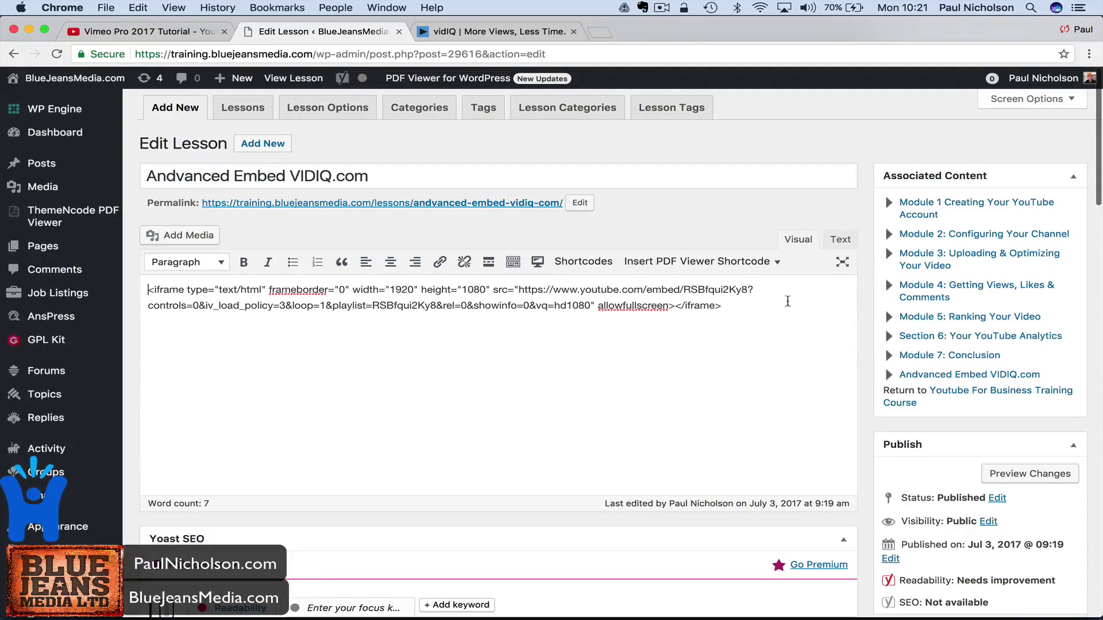
left_click(840, 239)
left_click(775, 309)
key("ctrl+a")
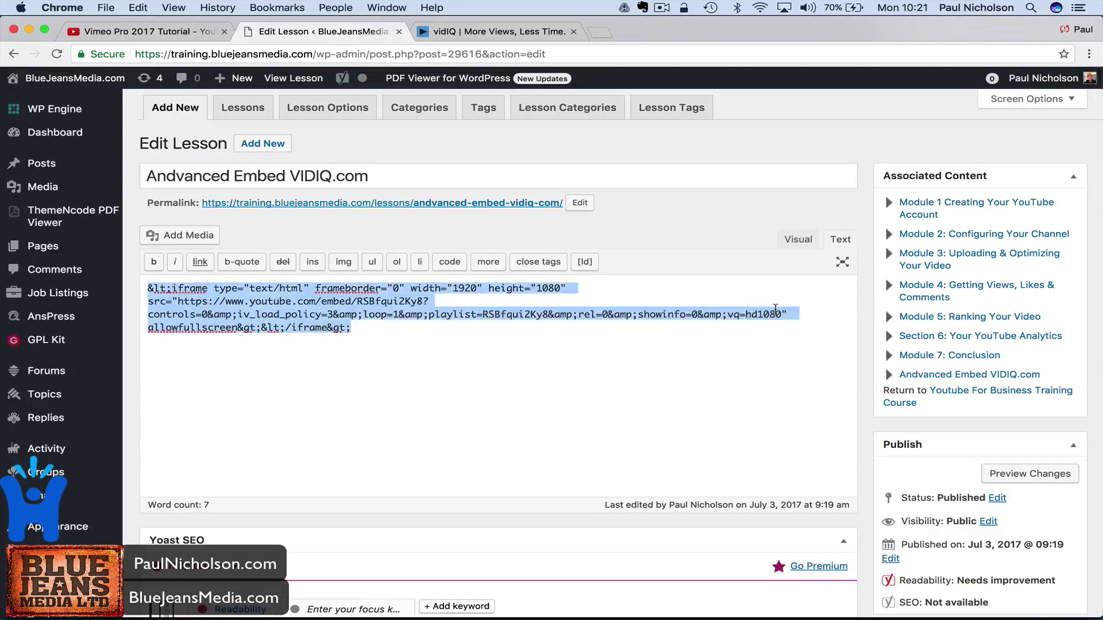
key("ctrl+v")
left_click(798, 241)
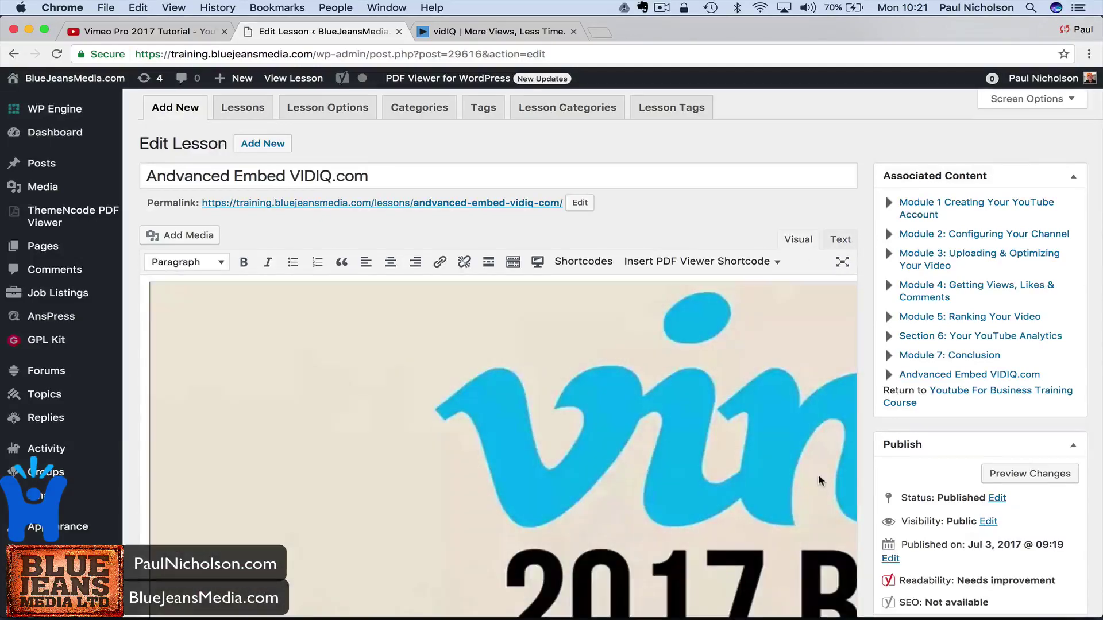
scroll(798, 247, "down", 3)
scroll(991, 230, "up", 5)
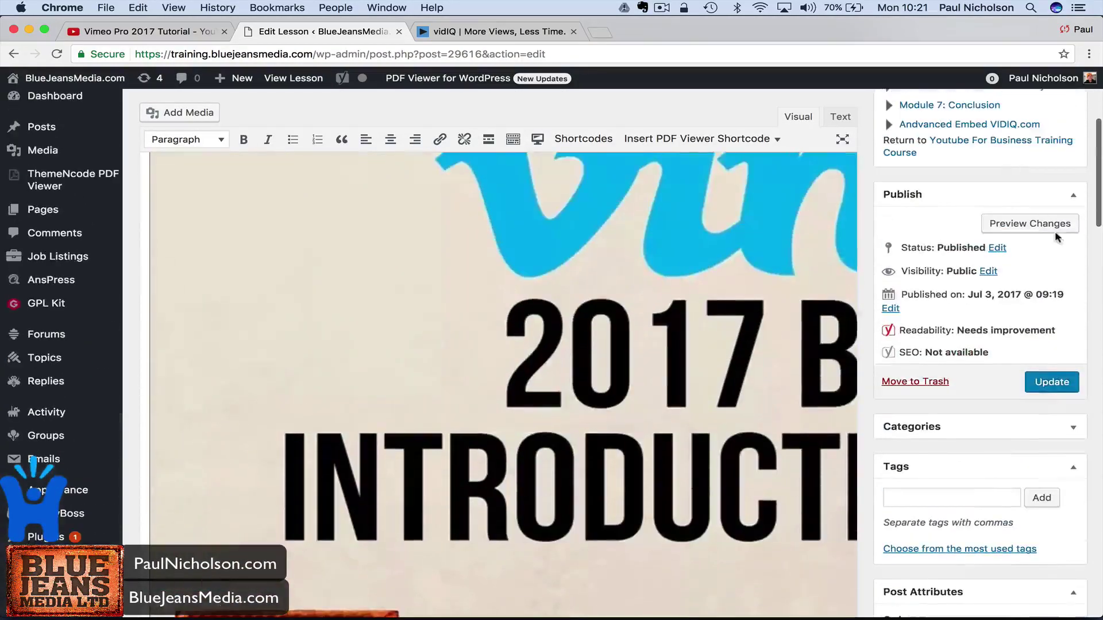
left_click(1048, 386)
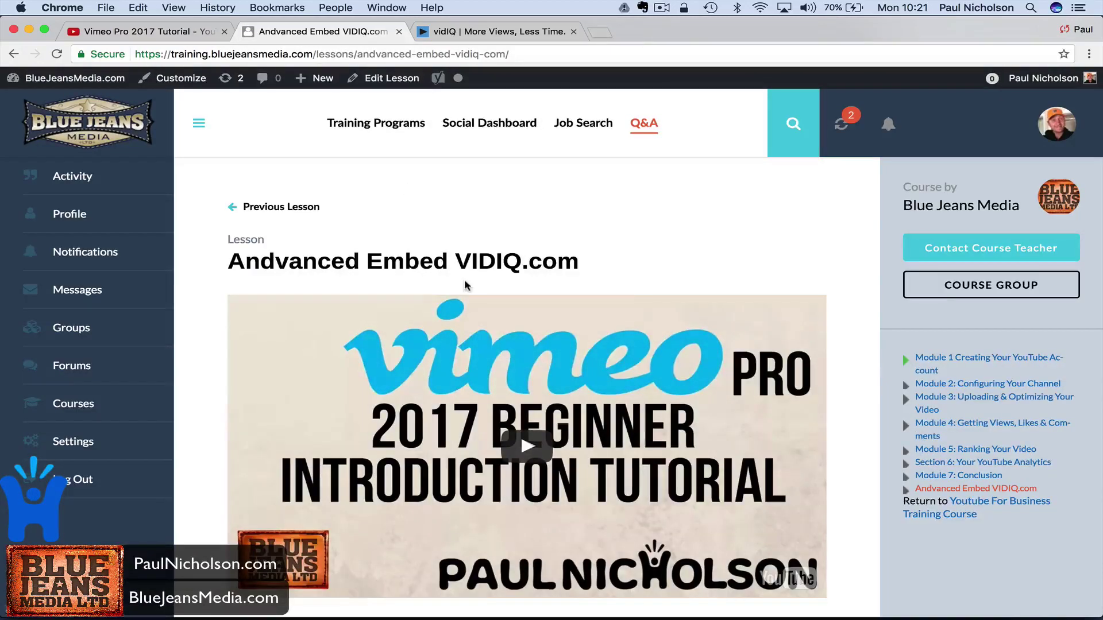
Play, pause and resume the newly embedded lesson video, then return to YouTube's Advanced Embed options
scroll(465, 283, "down", 3)
left_click(505, 296)
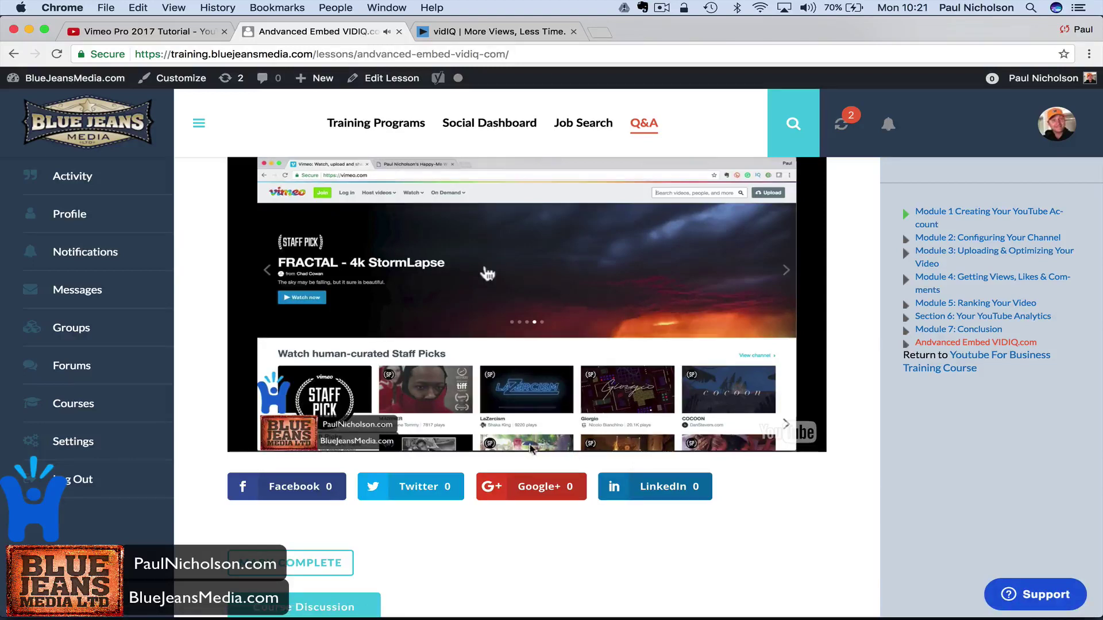
left_click(576, 447)
left_click(576, 435)
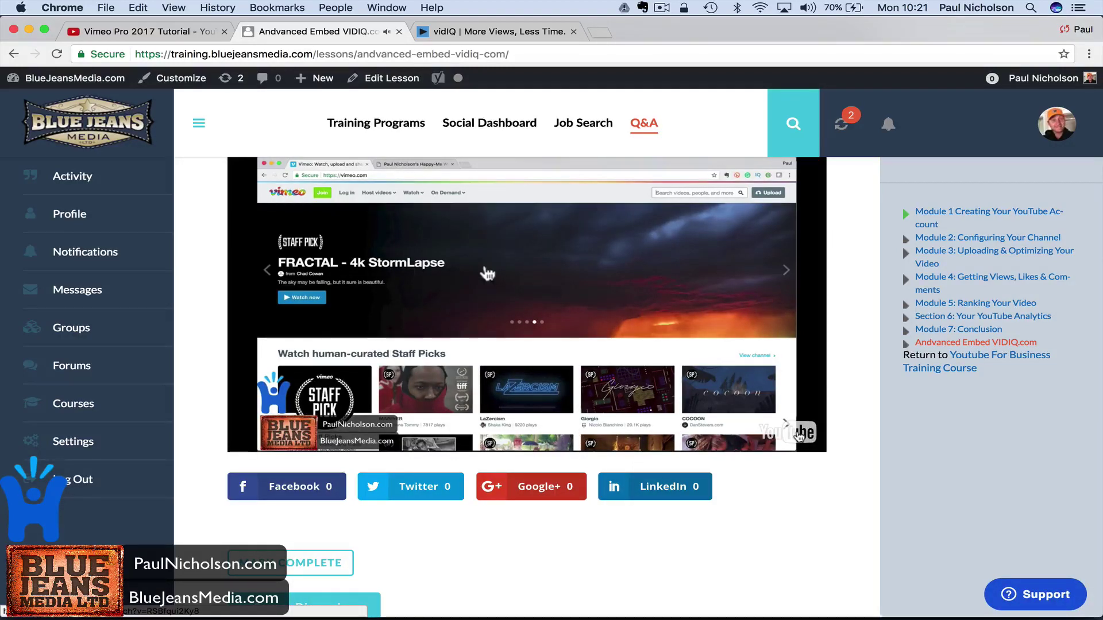
left_click(502, 294)
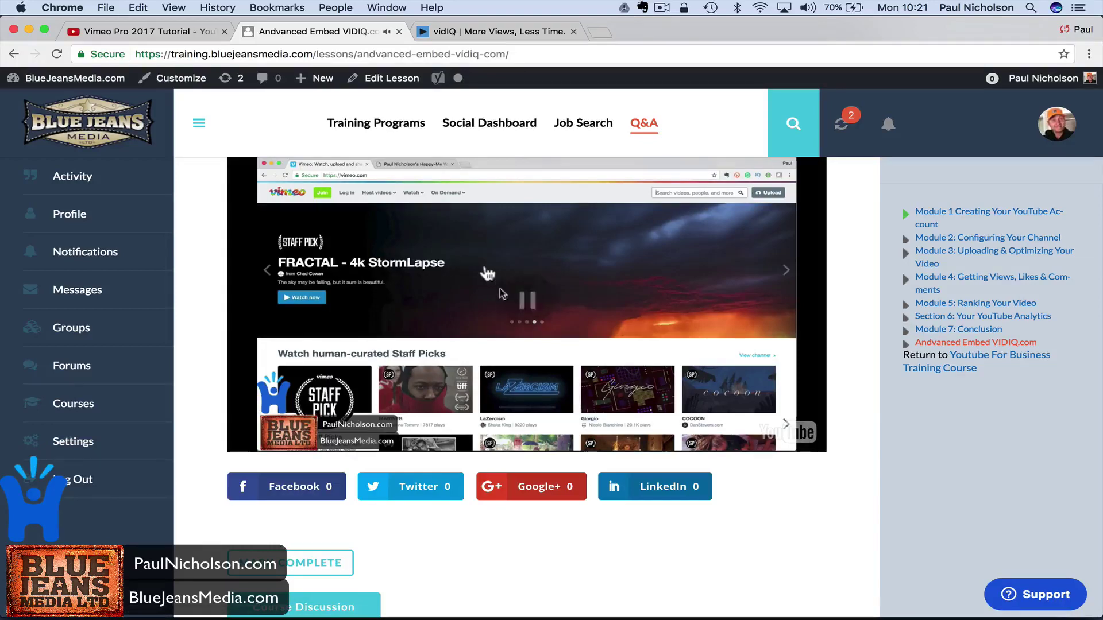
left_click(482, 31)
left_click(170, 35)
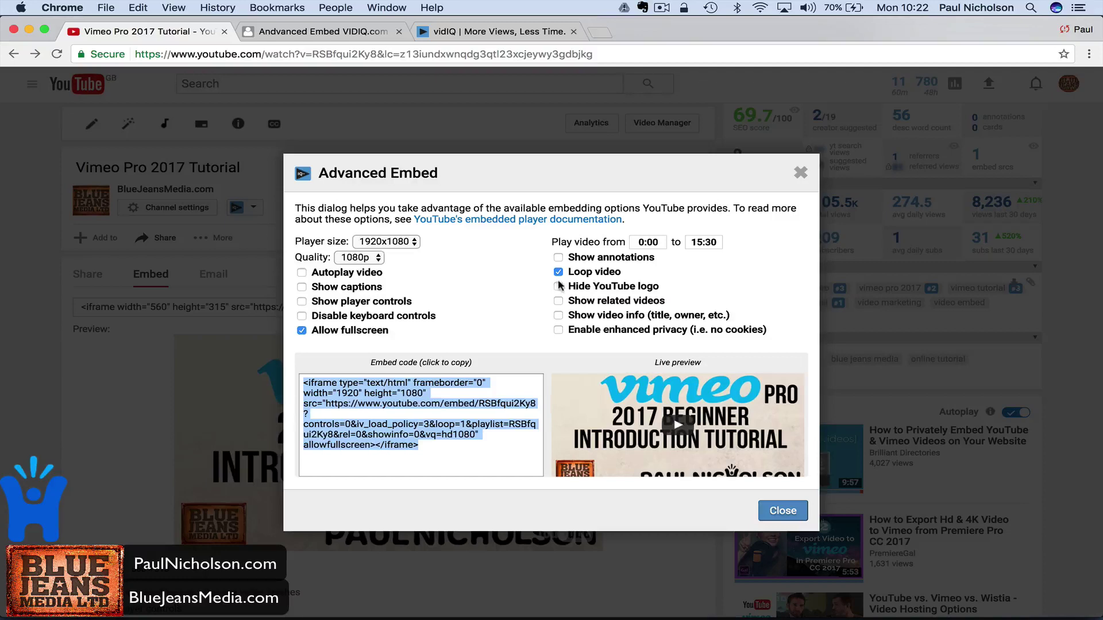
Disable keyboard controls, re-enable player controls, and copy the updated Advanced Embed code
left_click(382, 317)
left_click(377, 306)
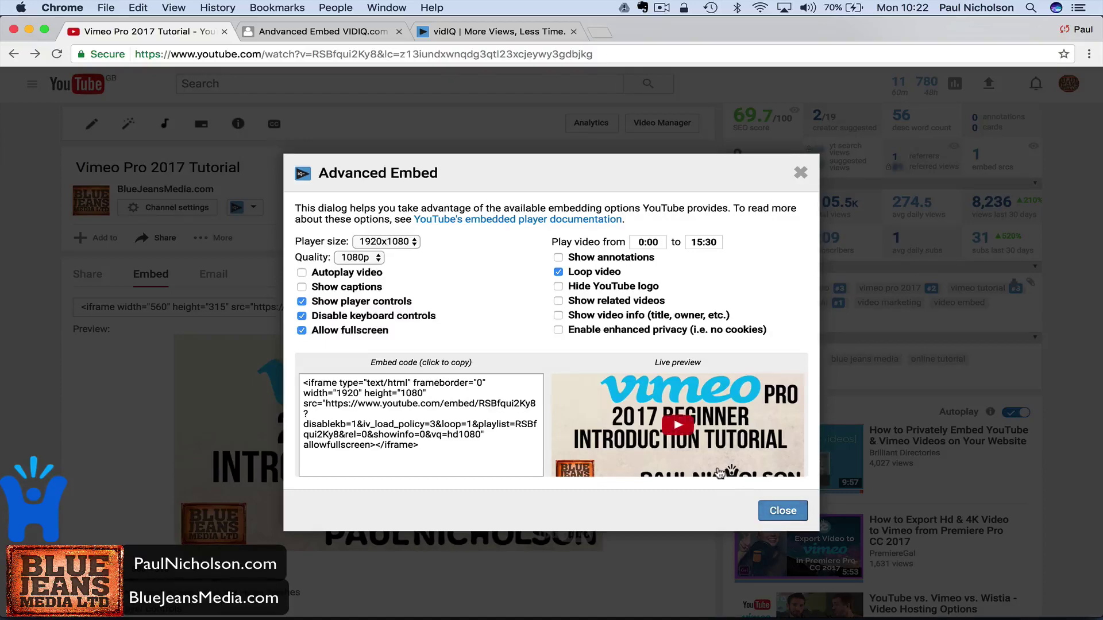
left_click(471, 445)
key("ctrl+c")
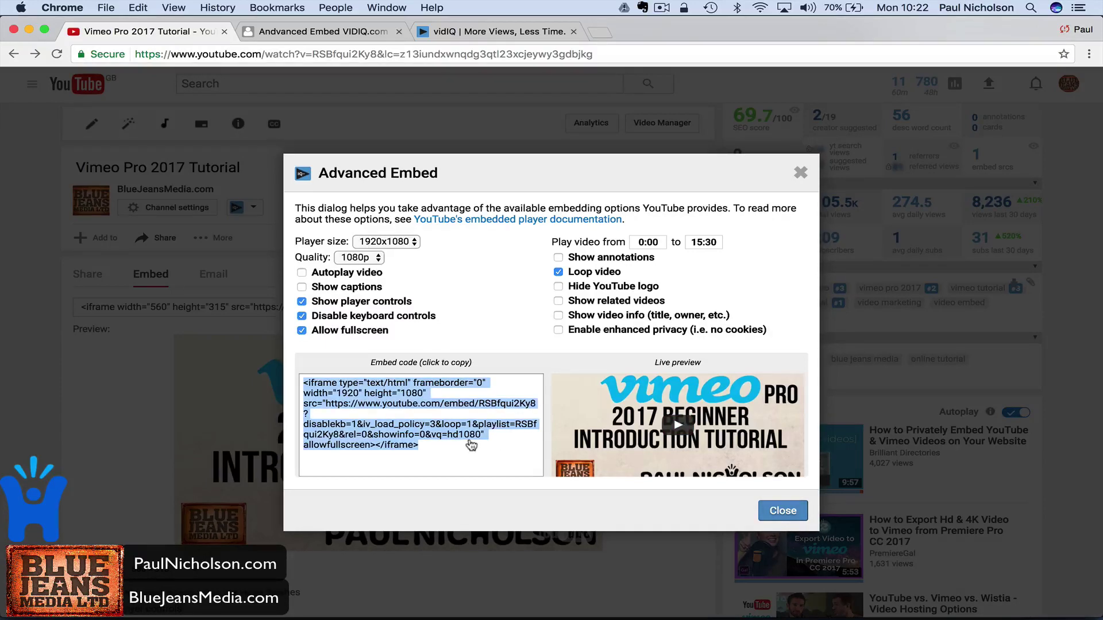
left_click(321, 31)
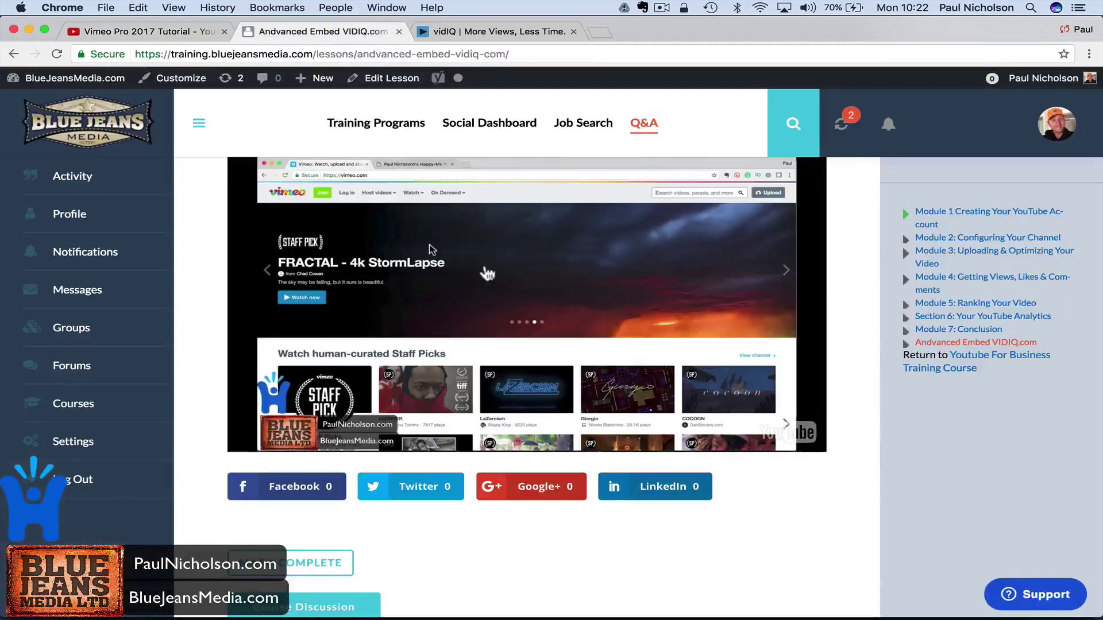
Swap the lesson's iframe for the new disablekb=1 embed code, update, and view the lesson live
left_click(379, 81)
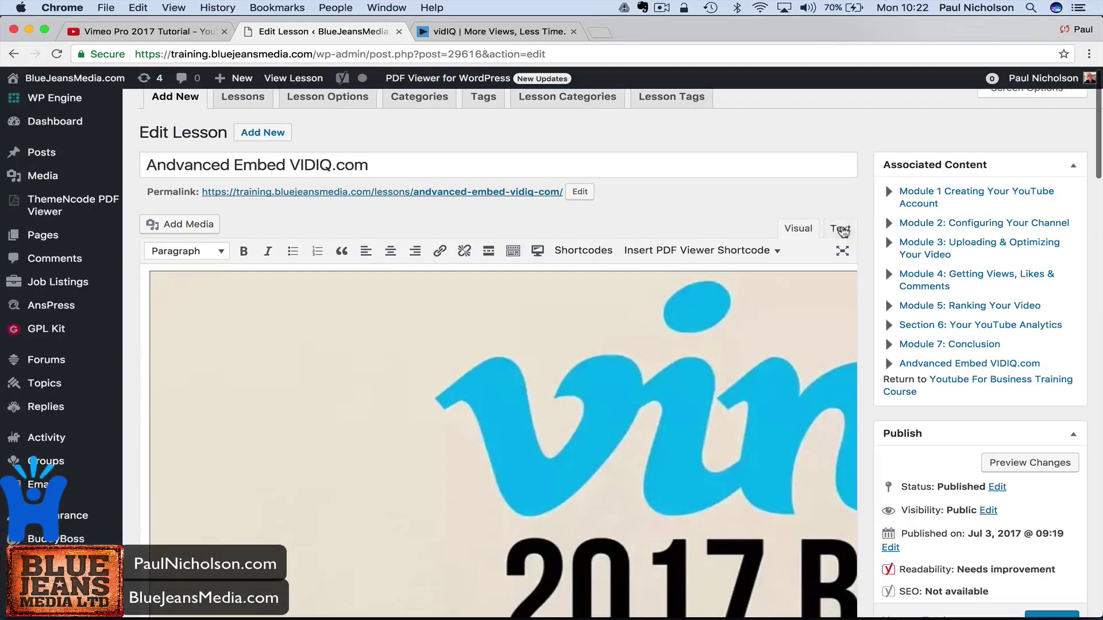
left_click(840, 227)
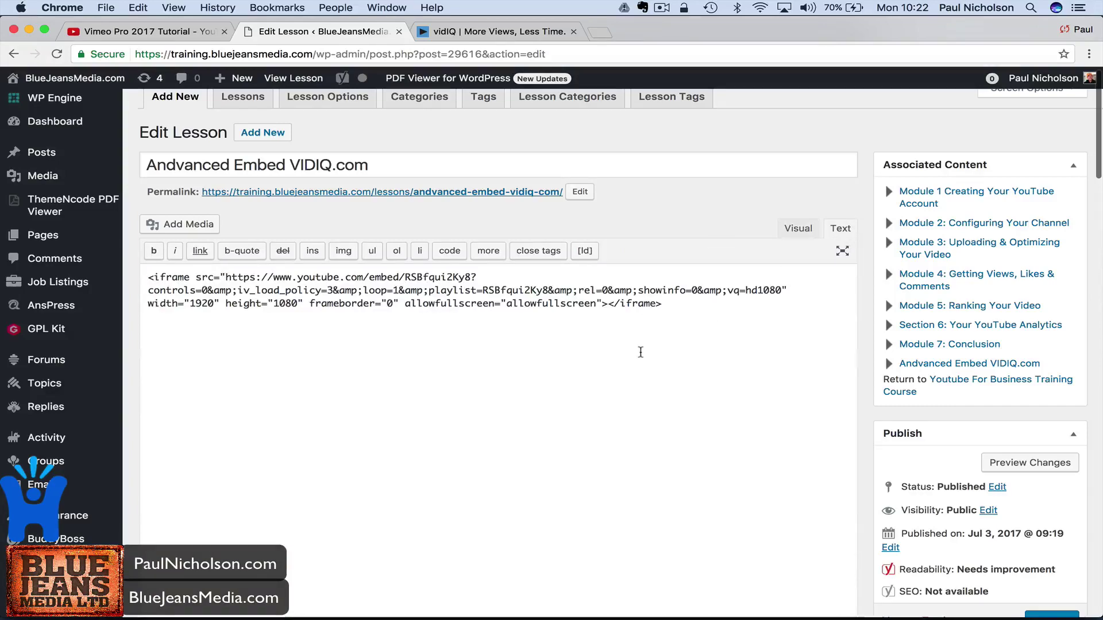
key("ctrl+a")
key("ctrl+v")
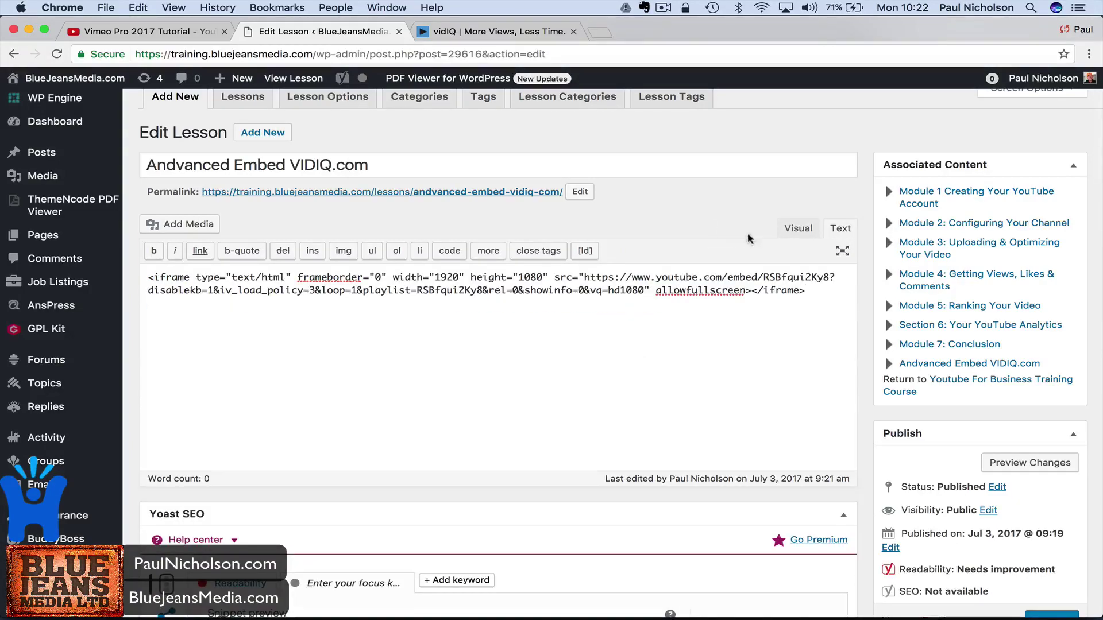
left_click(796, 229)
scroll(919, 230, "down", 8)
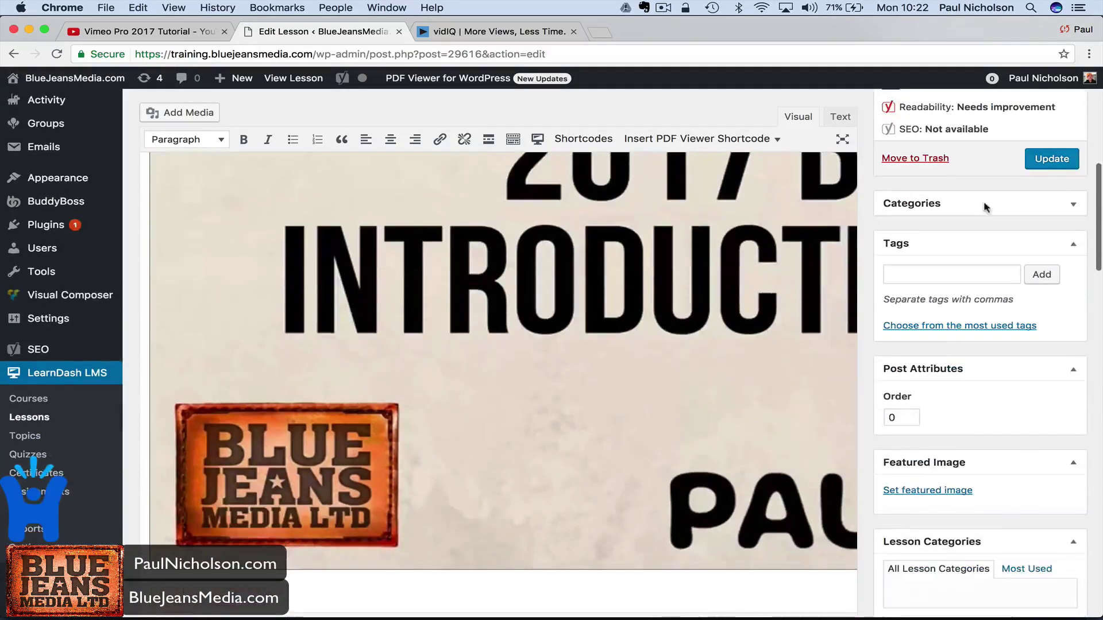
left_click(1051, 158)
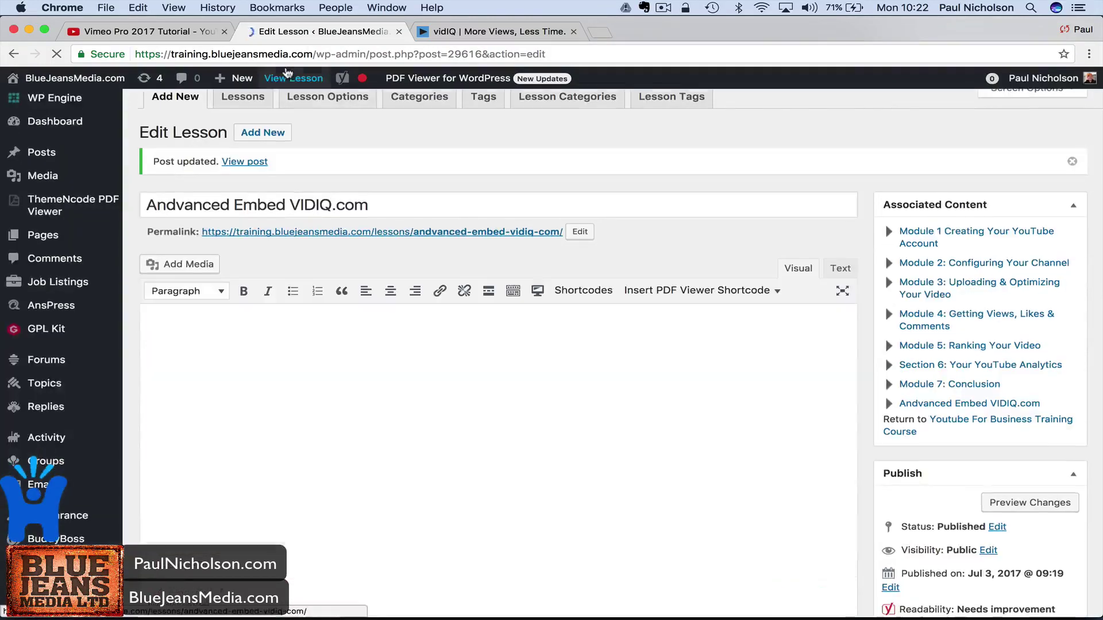
left_click(290, 77)
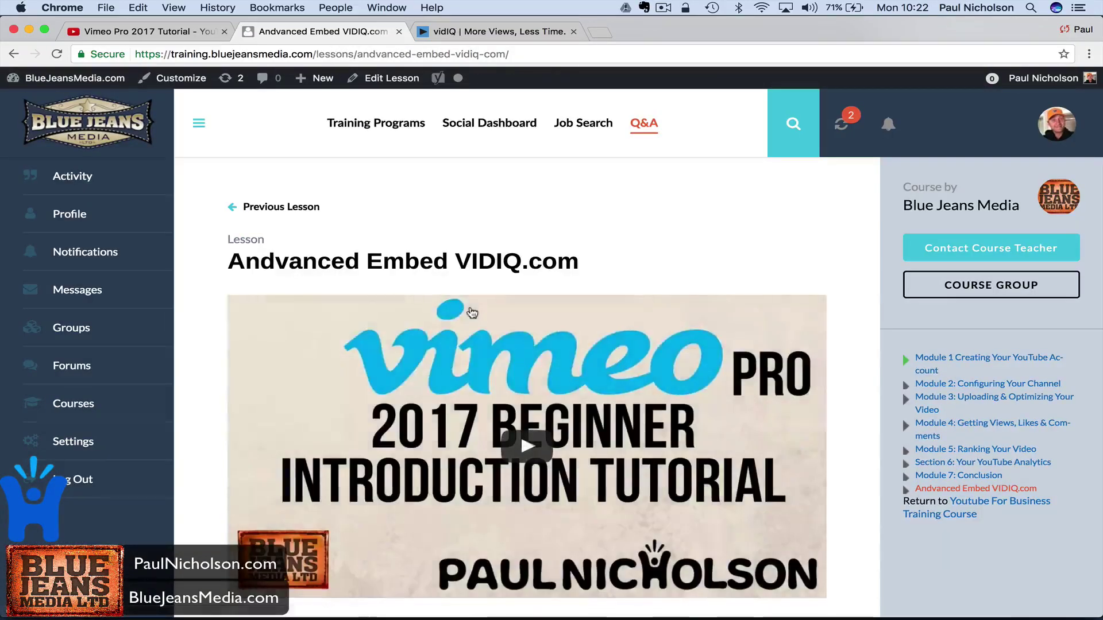
Play the embedded lesson video and jump near its end to test playback
scroll(470, 313, "down", 3)
left_click(527, 325)
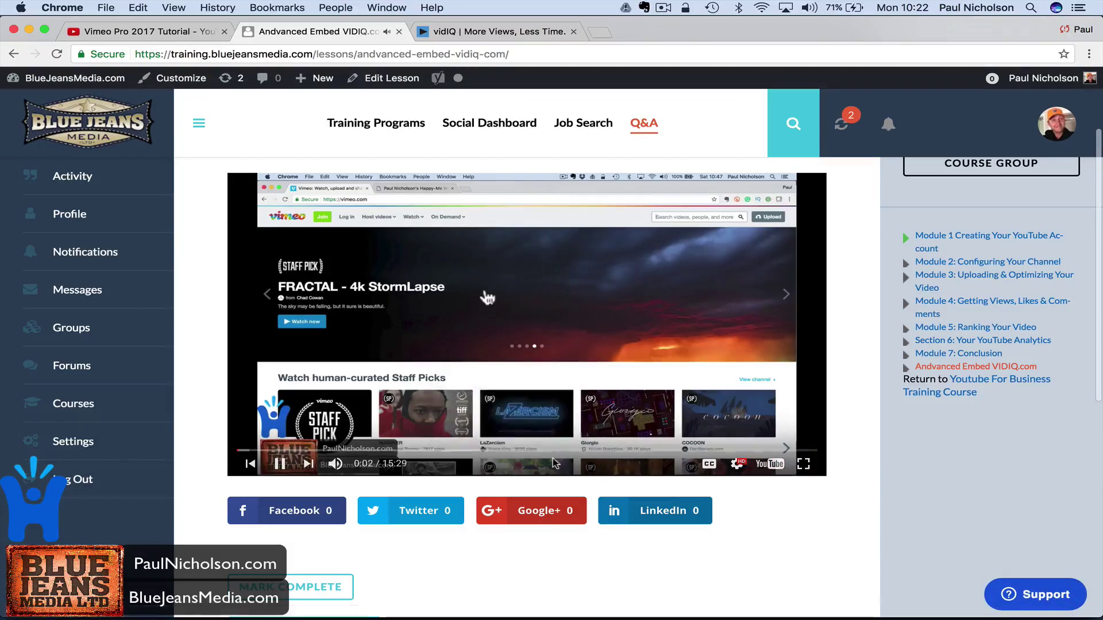
left_click(810, 450)
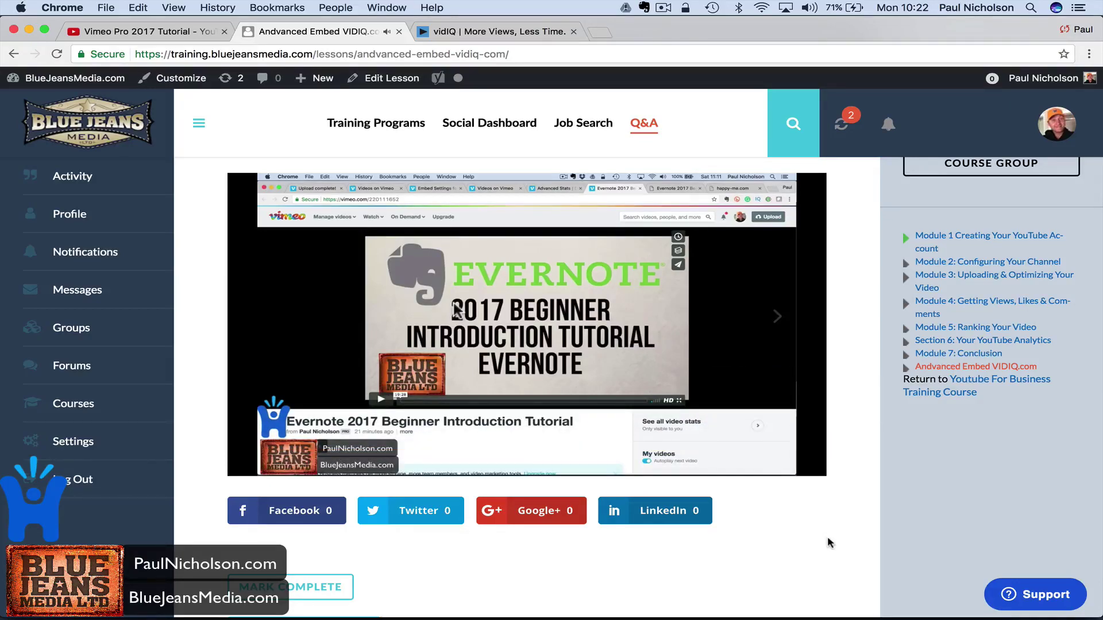
left_click(150, 32)
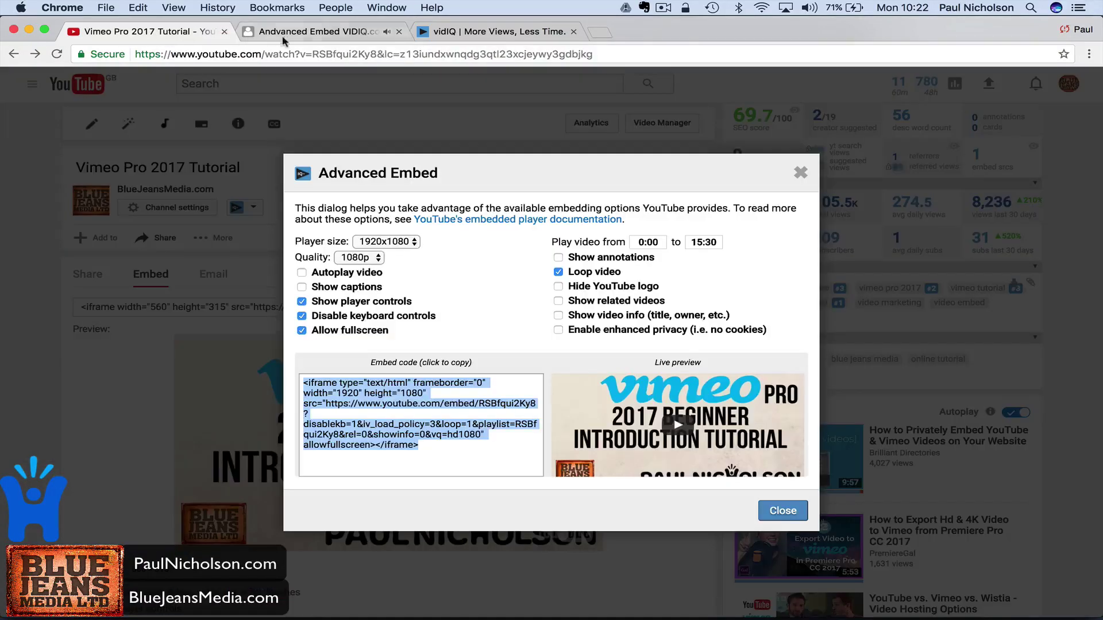
left_click(291, 35)
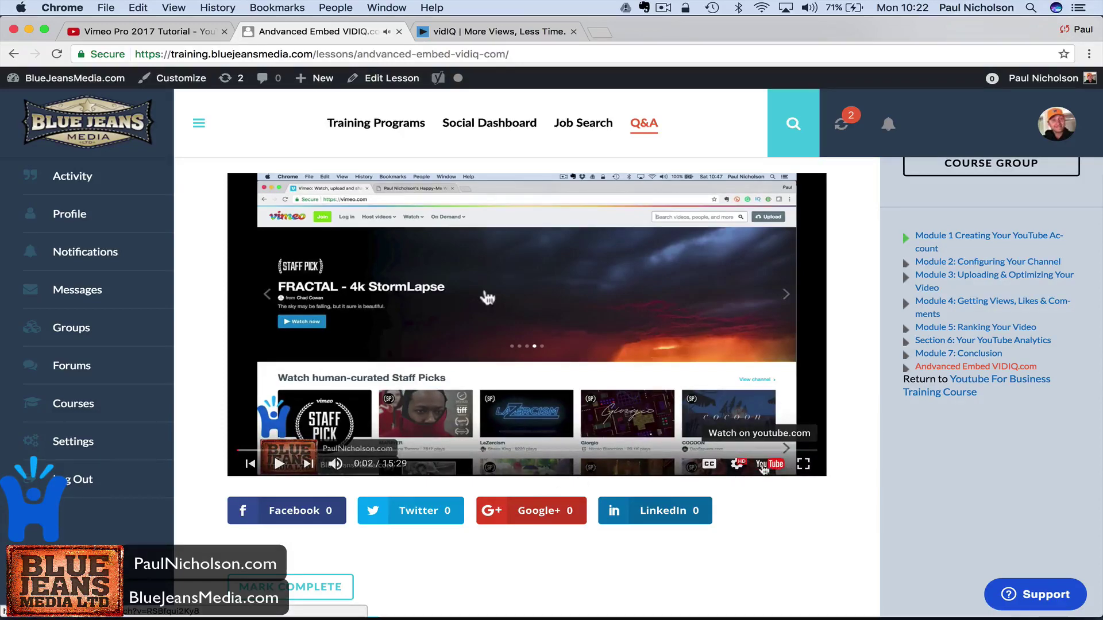
left_click(163, 30)
Close the Advanced Embed dialog, reload, and set the video's privacy to Unlisted
left_click(800, 173)
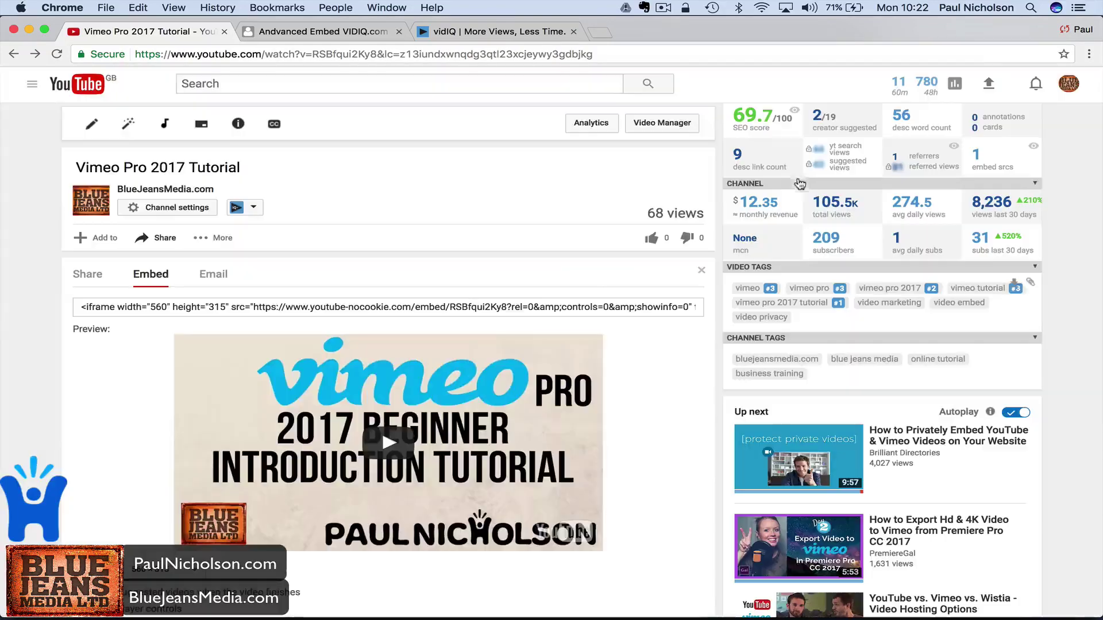
scroll(480, 328, "up", 5)
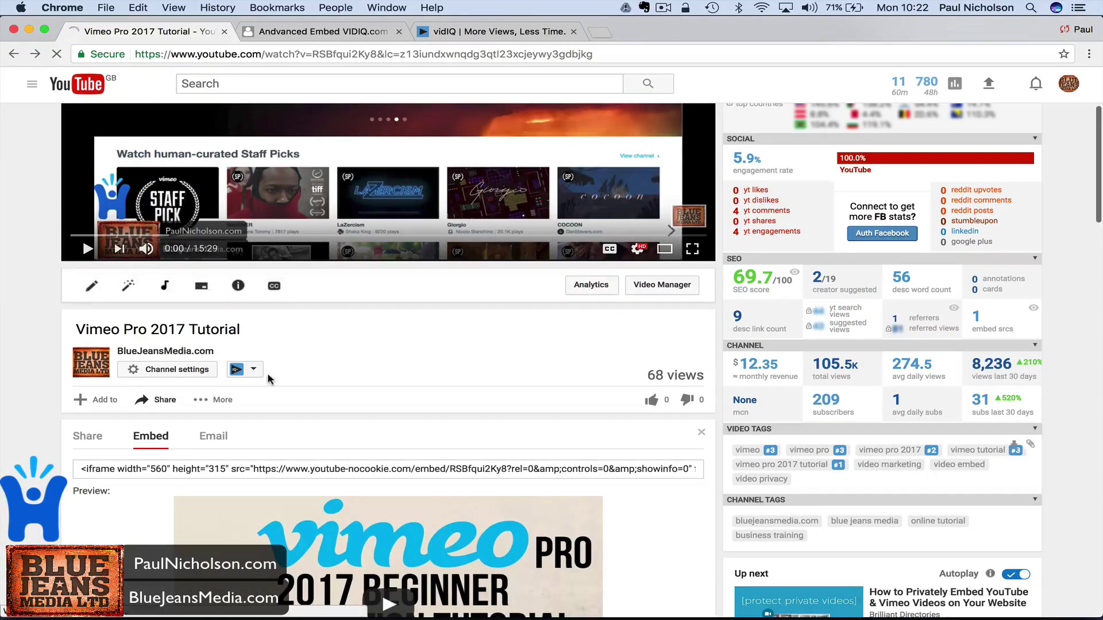
key("super+r")
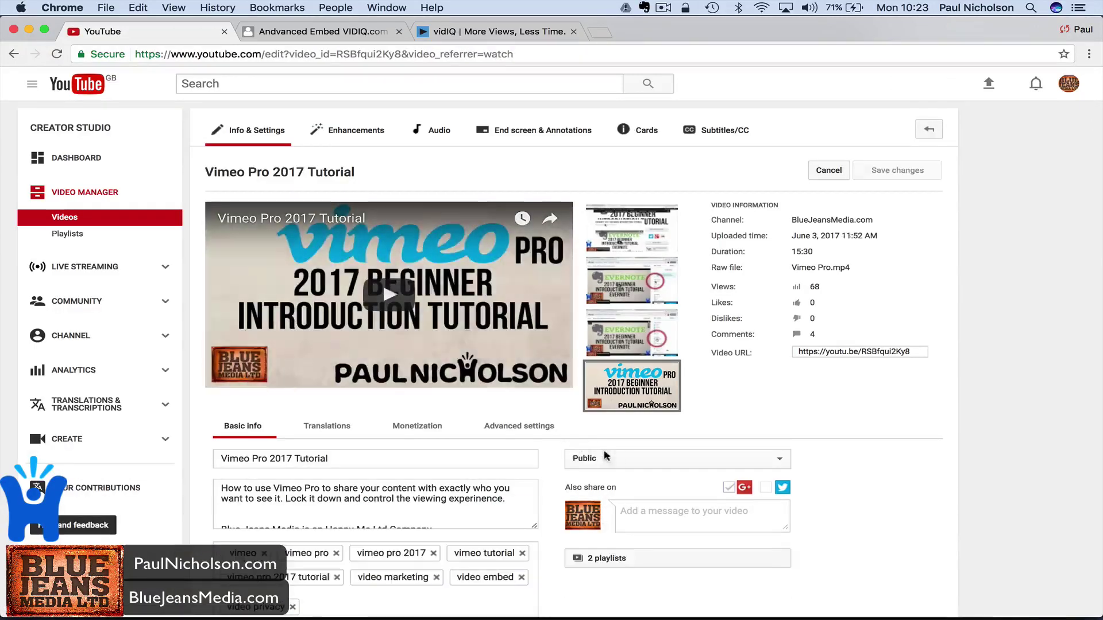
left_click(648, 455)
left_click(698, 471)
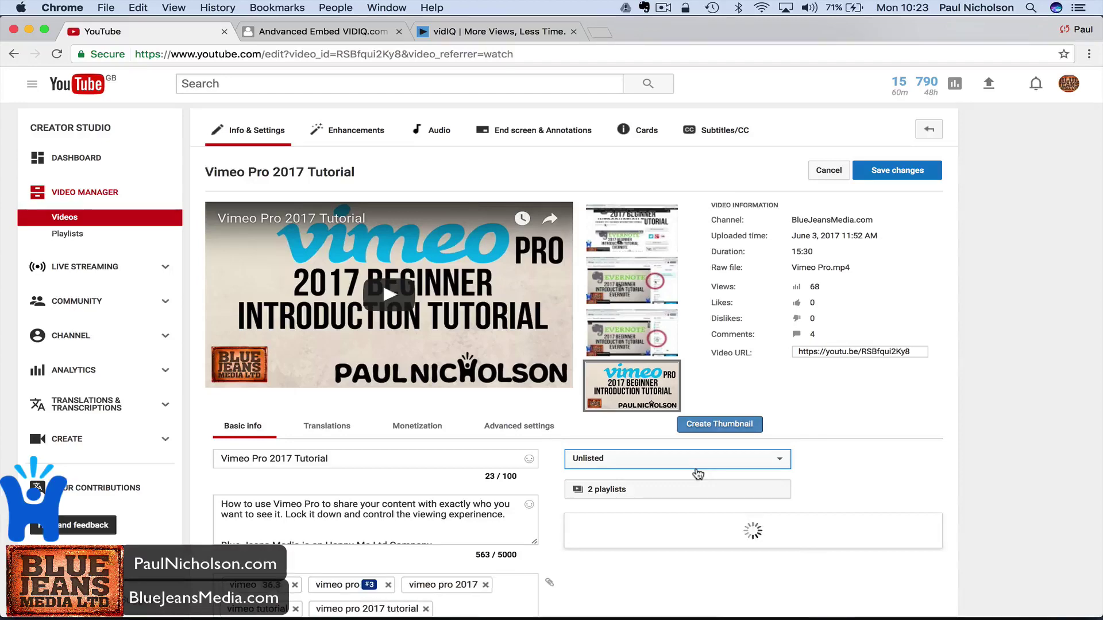
left_click(456, 33)
left_click(355, 32)
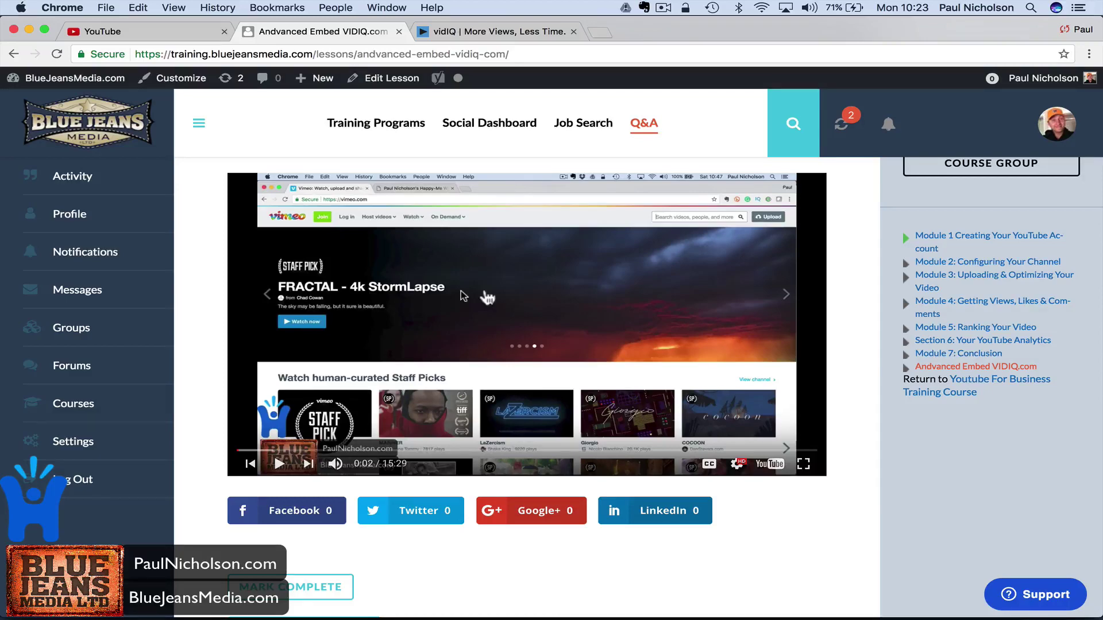
Twice open the embedded video on youtube.com from its player logo and close that tab
left_click(772, 464)
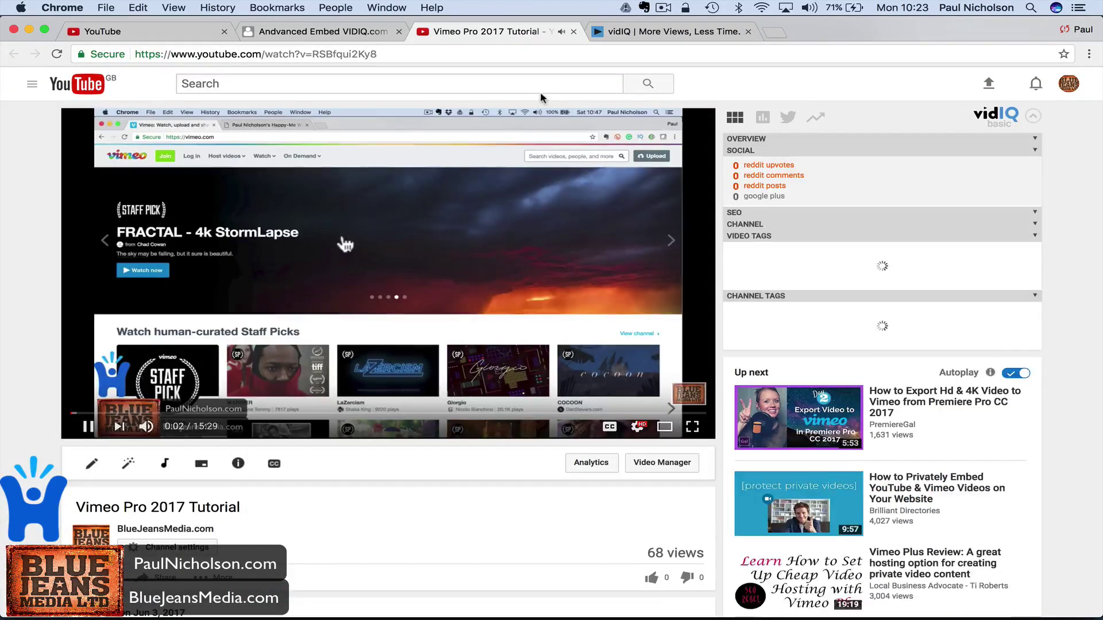
left_click(573, 31)
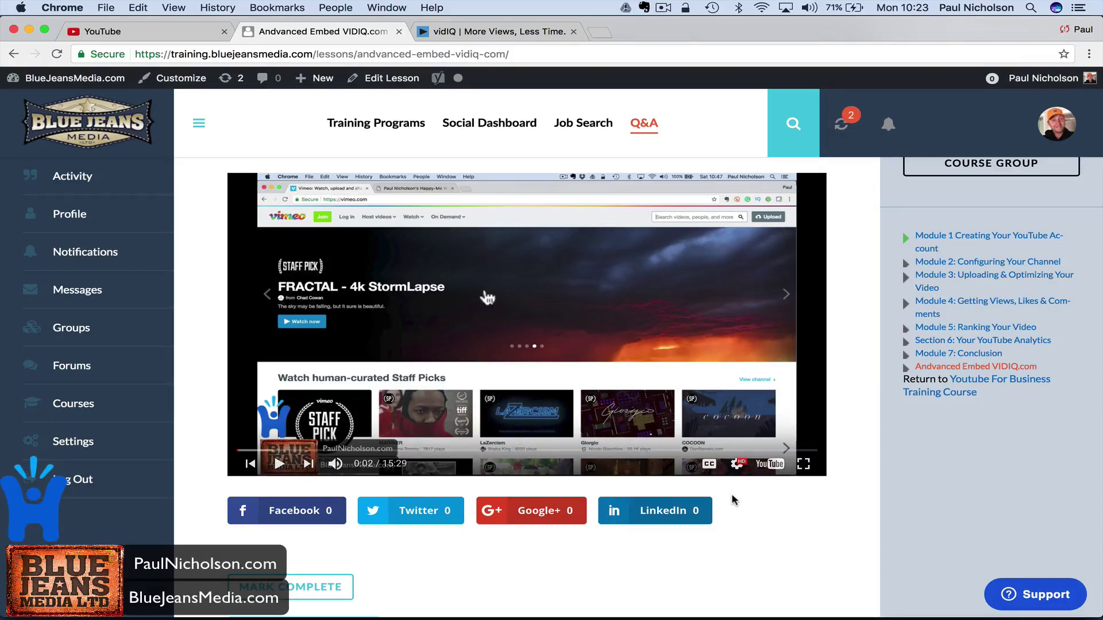
left_click(770, 464)
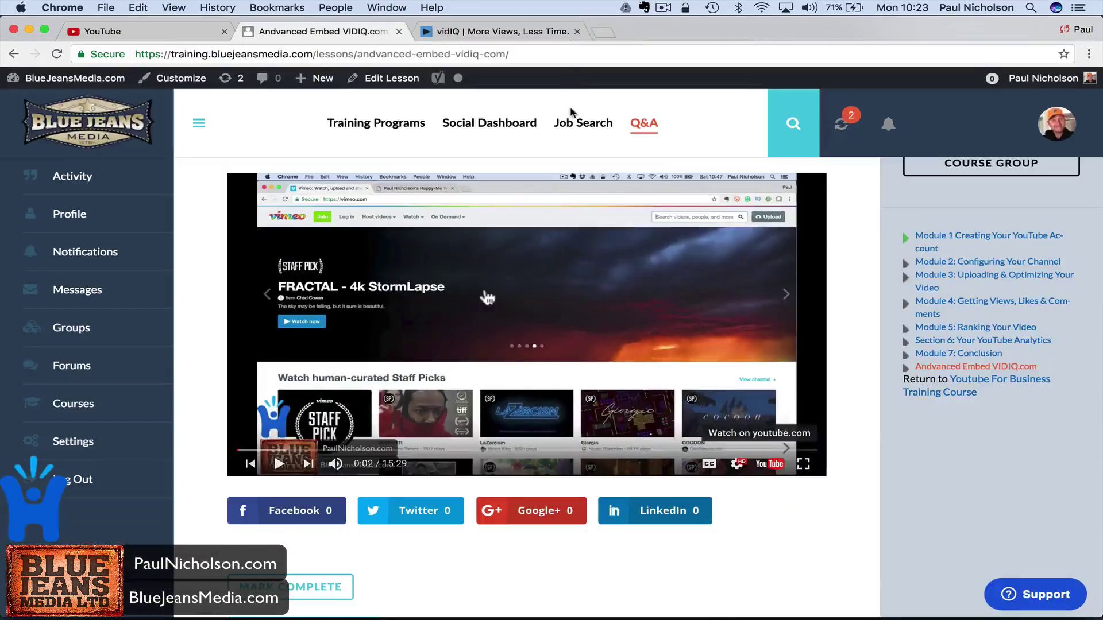
left_click(573, 32)
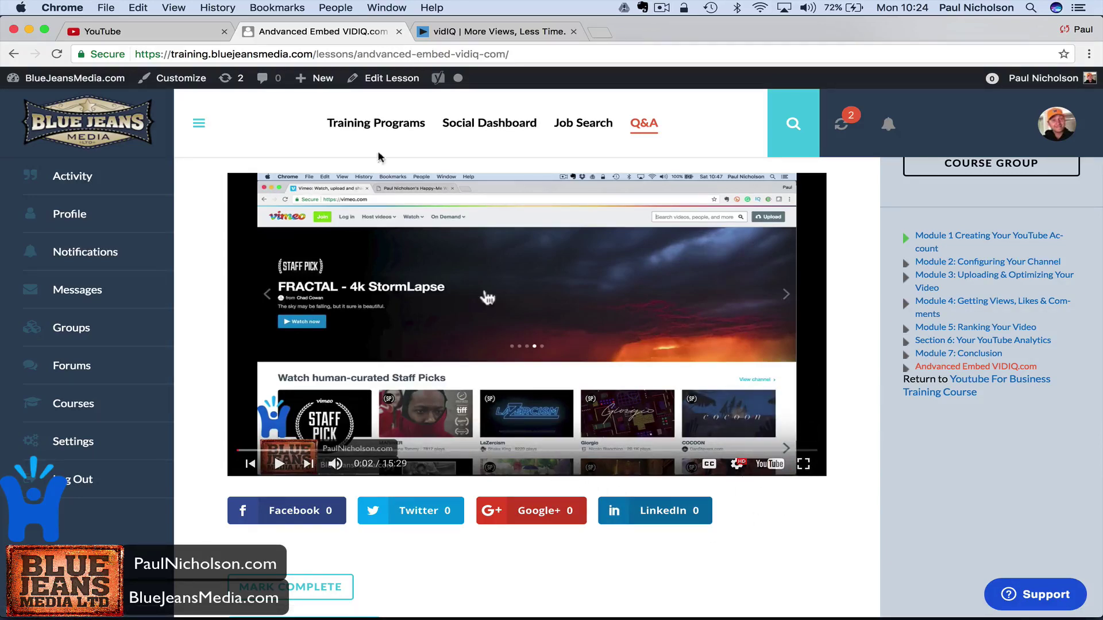
left_click(143, 30)
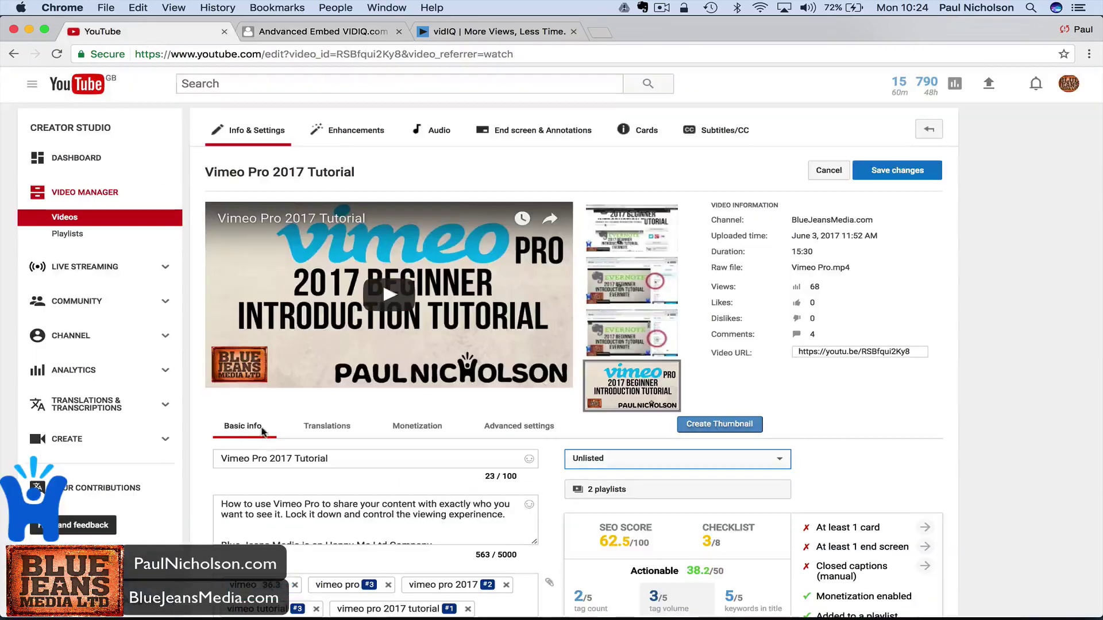
Go to the 'Vimeo Pro 2017 Tutorial' watch page and review vidIQ's Advanced Embed options from Share
left_click(334, 172)
left_click(663, 224)
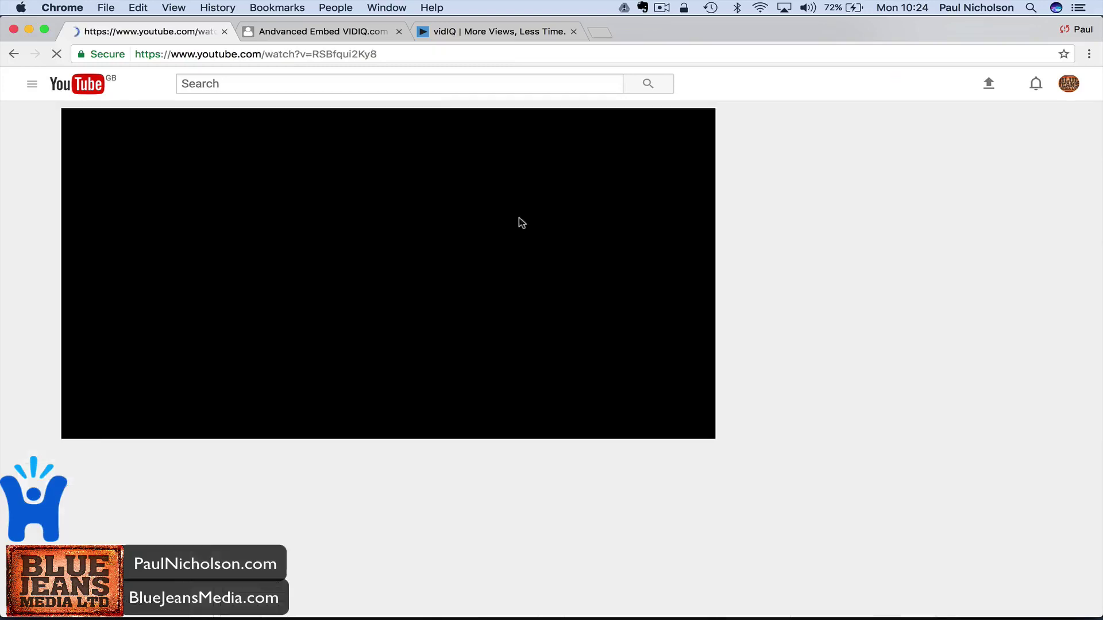
left_click(88, 426)
scroll(115, 453, "down", 3)
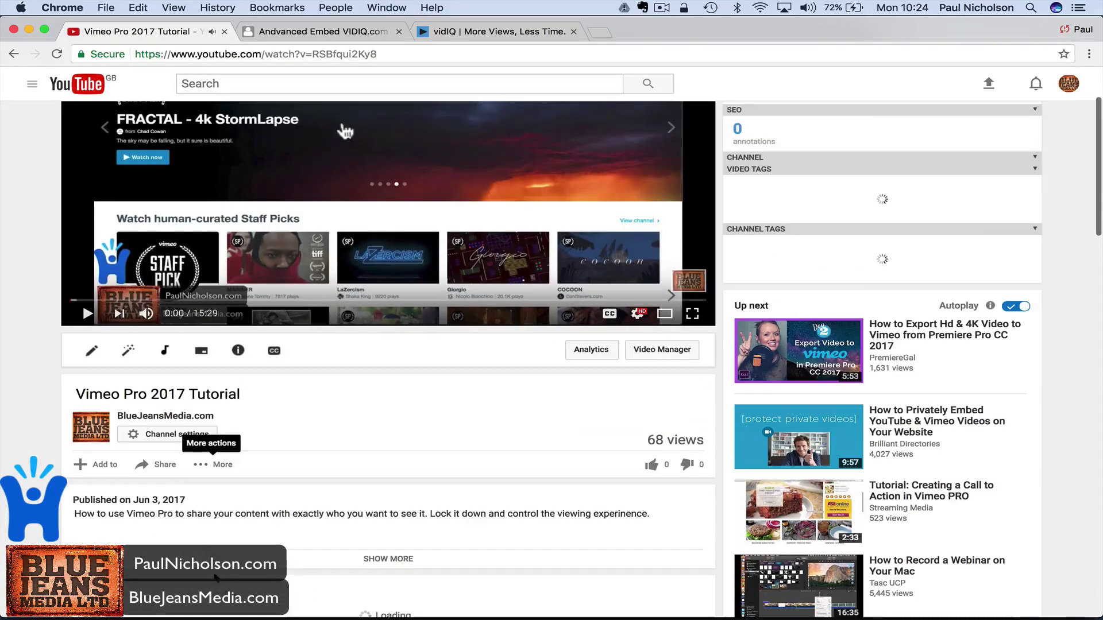
left_click(158, 464)
scroll(187, 499, "down", 2)
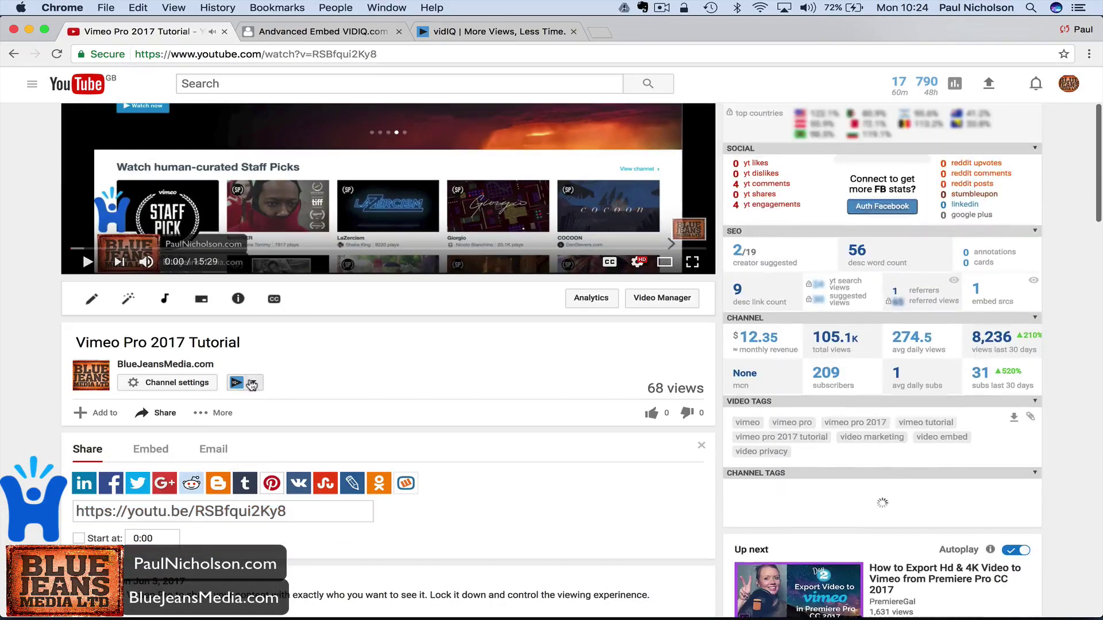
left_click(254, 382)
left_click(288, 408)
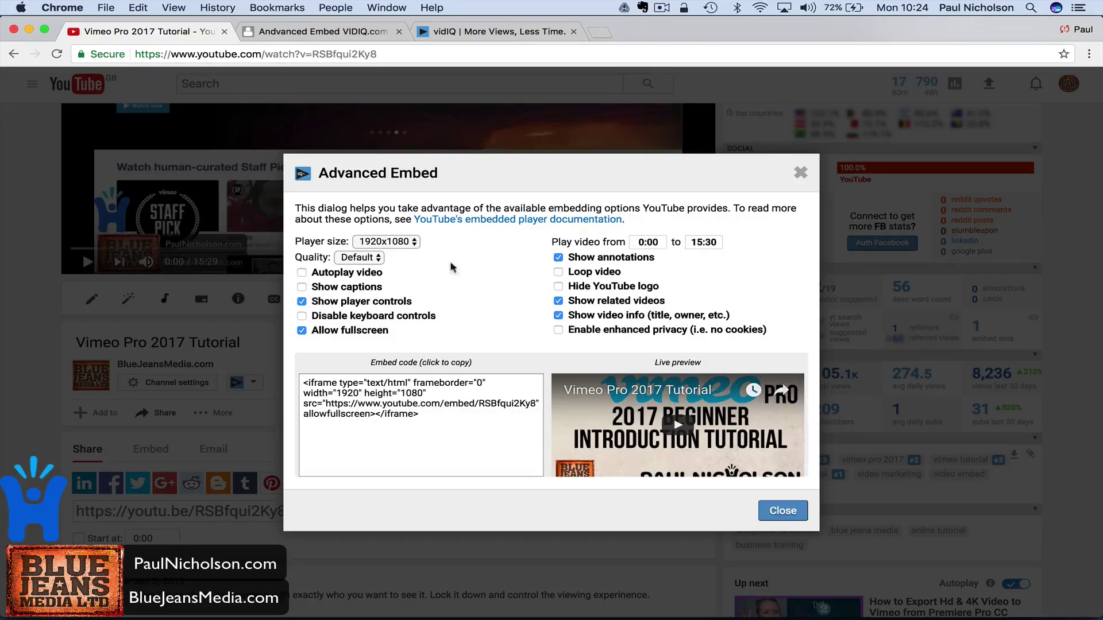
left_click(800, 173)
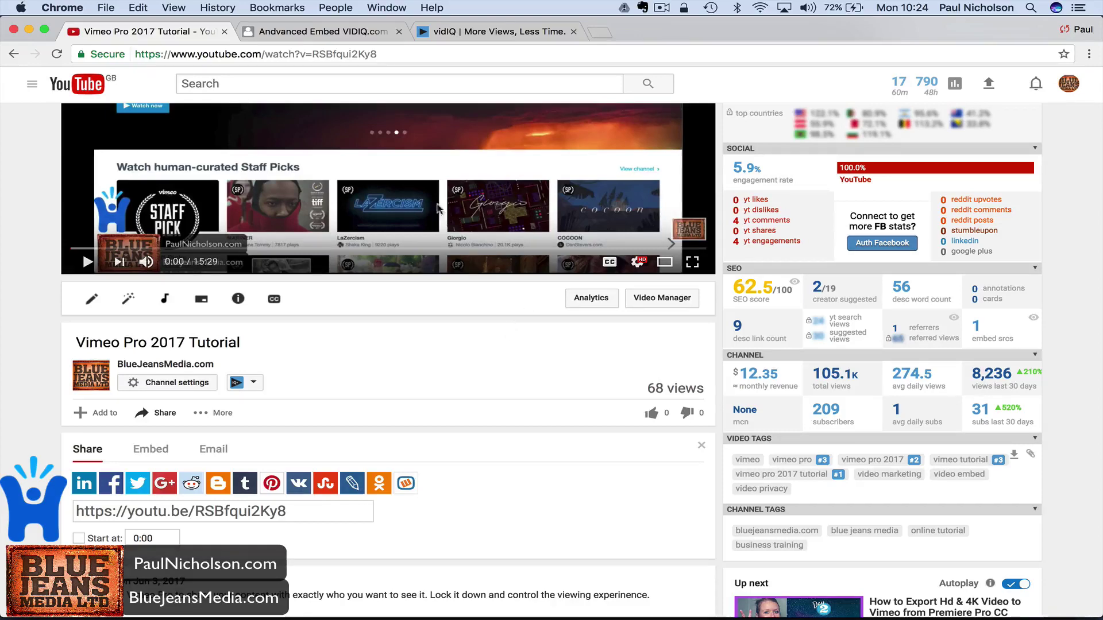
left_click(344, 35)
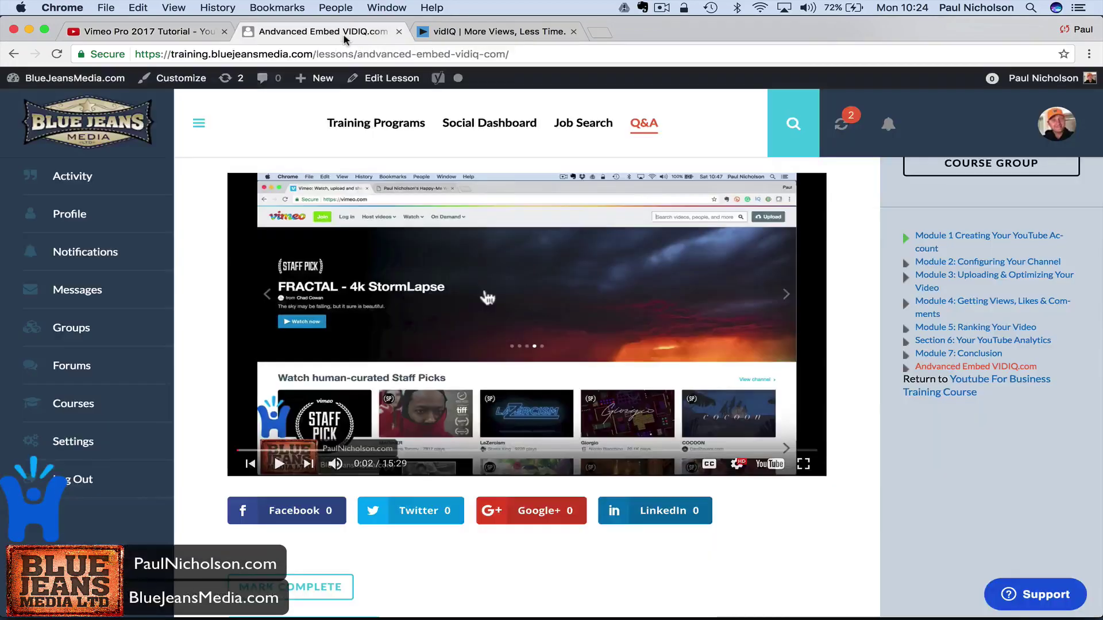